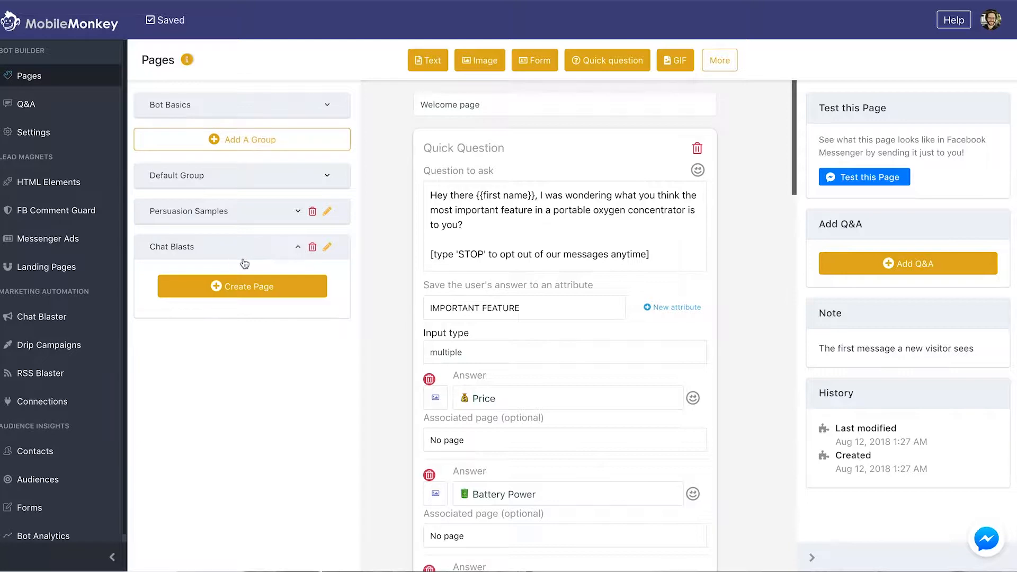
Add a new Chat Blasts page titled 'Picture Frames New Product Line Chat Blast'
left_click(285, 290)
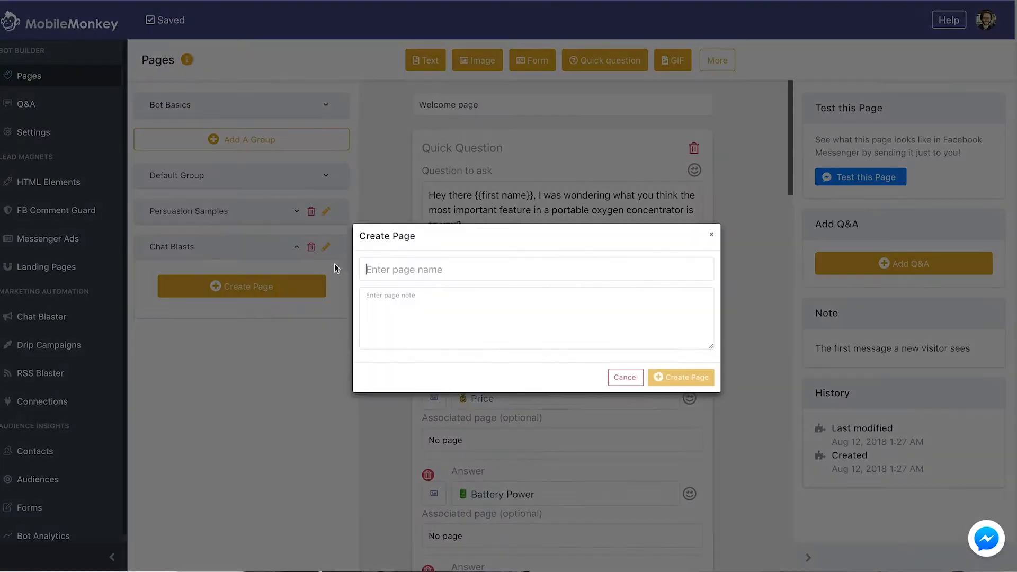
type("Pictur")
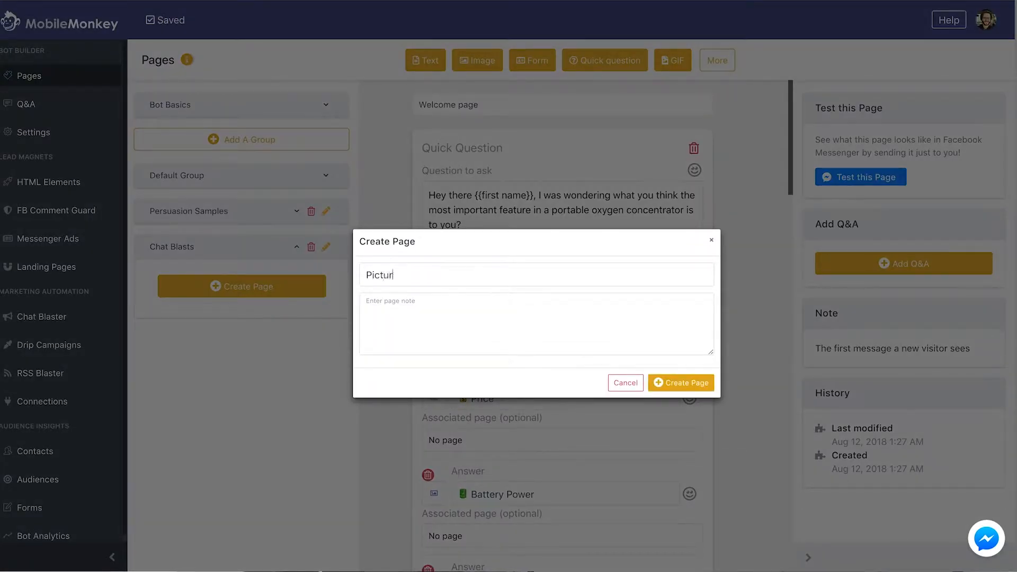
type("e Framses New Per")
key("BackSpace")
key("BackSpace")
type("roduct Line Chat")
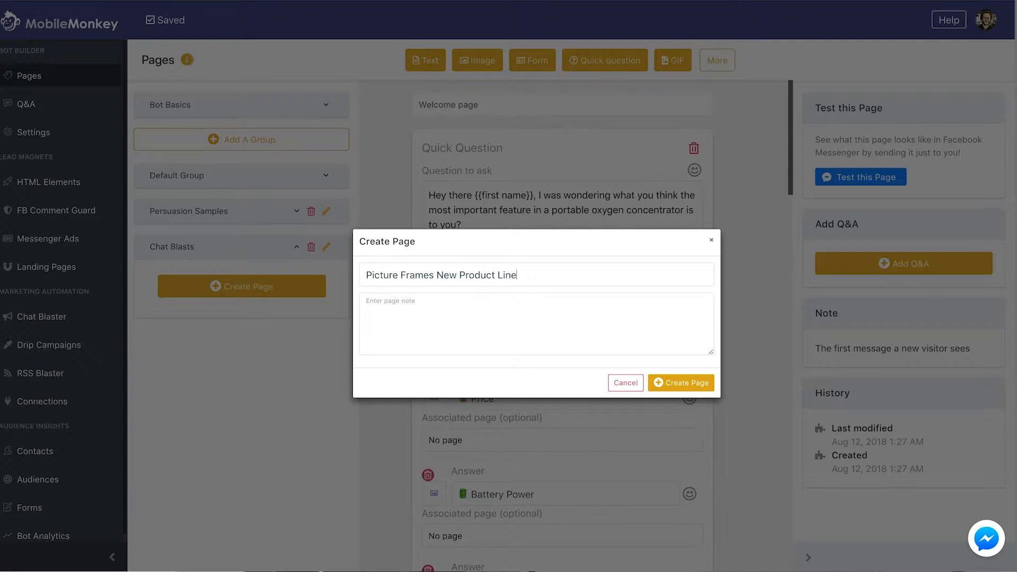
type(" las")
key("BackSpace")
key("BackSpace")
key("BackSpace")
type("Blast")
key("Return")
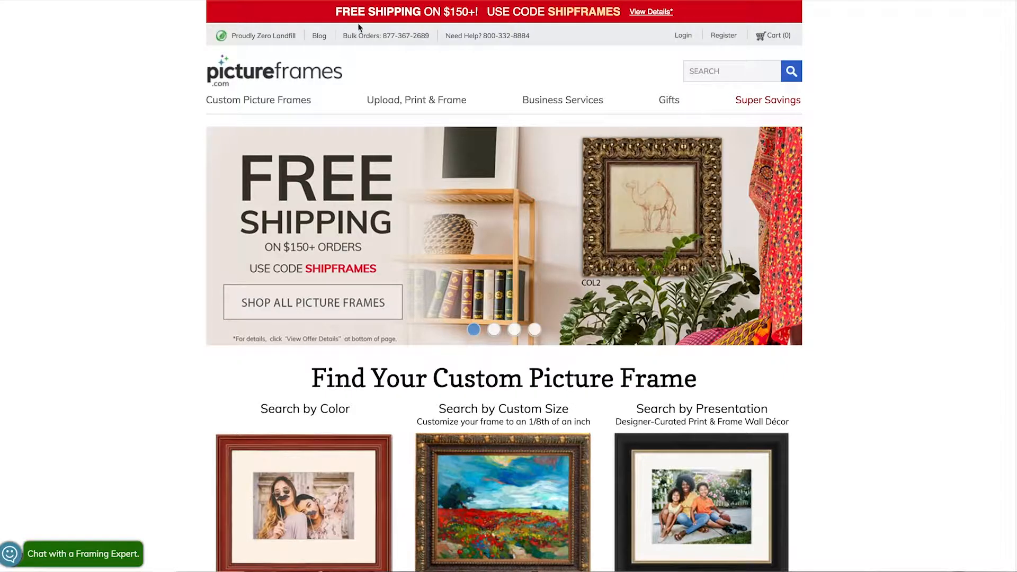
Open PictureFrames.com's Rustic Picture Frames category under Custom Picture Frames
mouse_move(236, 103)
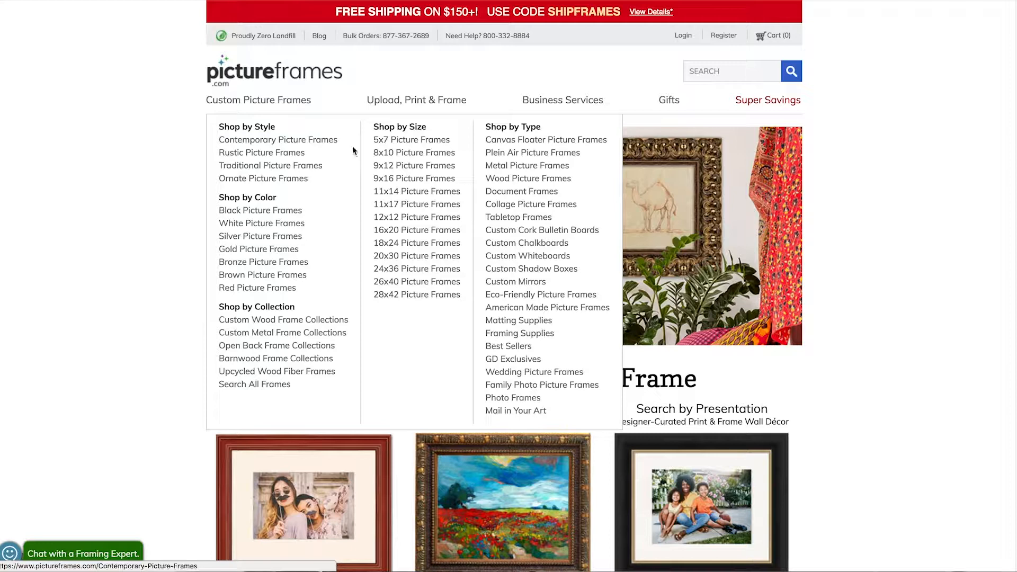
left_click(253, 153)
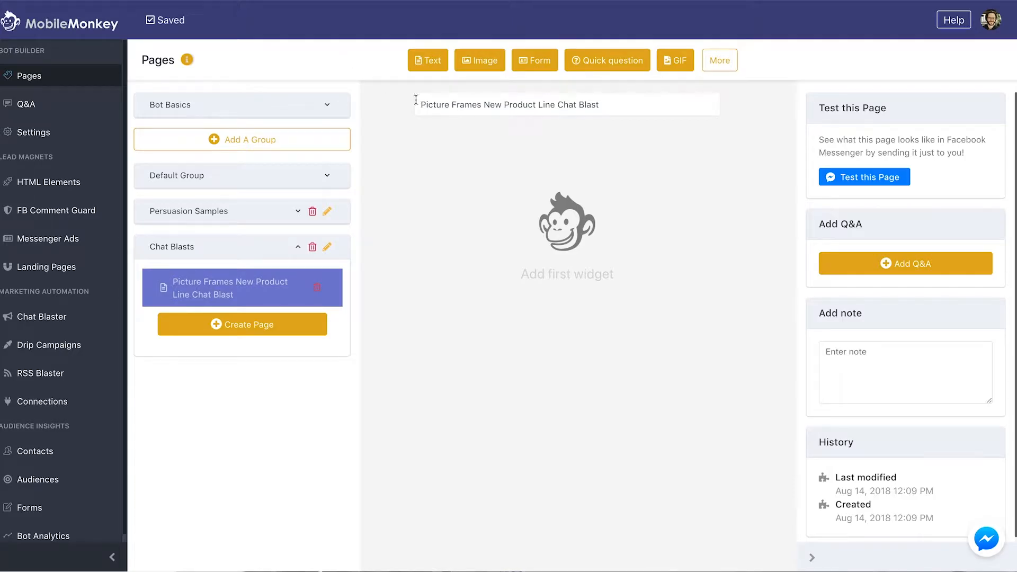
Add a quick question: 'Hi there {{first name}}, what do you think about this new rustic picture frame? Do you like it?'
left_click(636, 63)
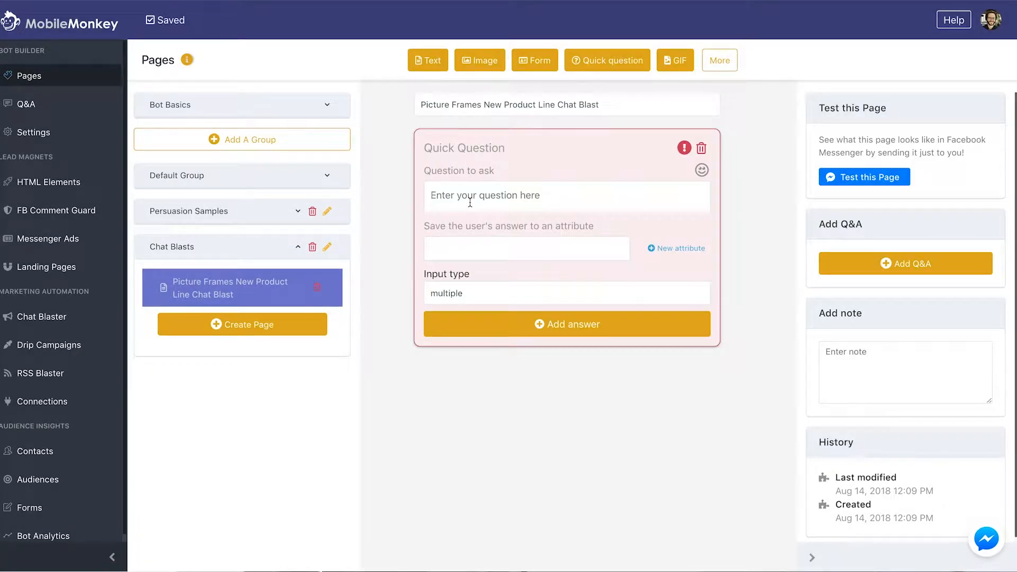
type("Hi there {{fr")
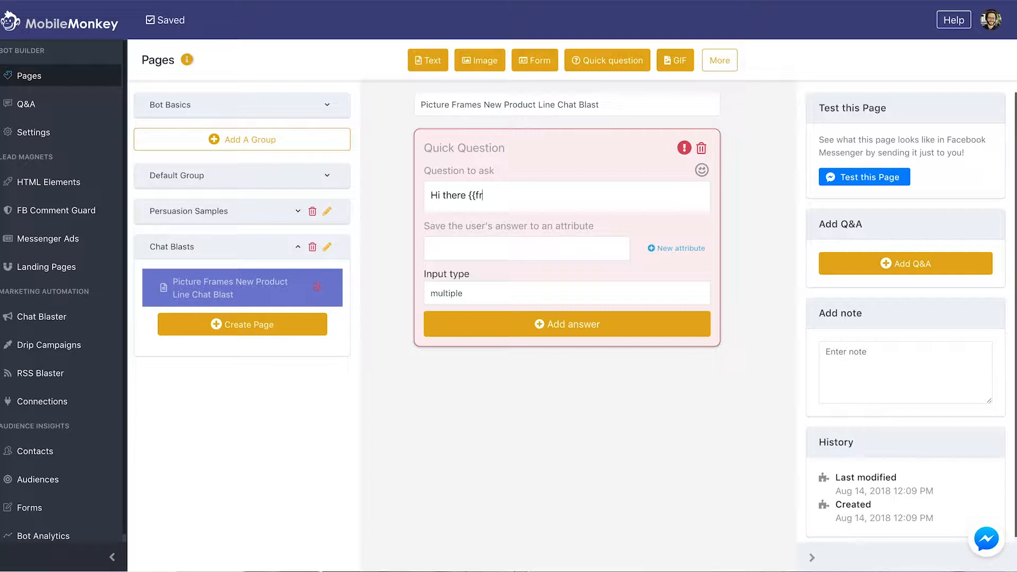
type("rst name}}, what do you think about this pi")
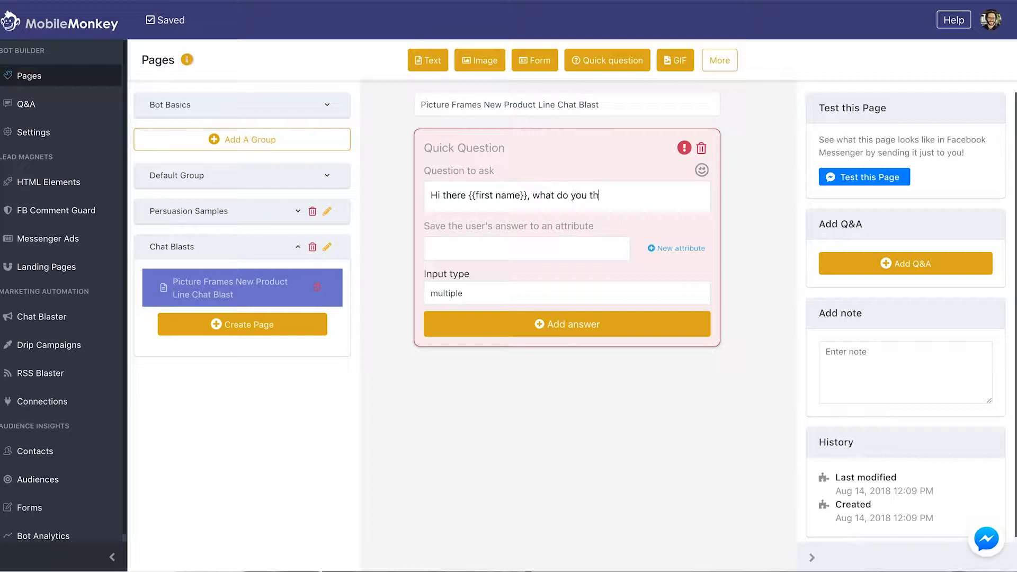
key("BackSpace")
key("BackSpace")
type("new ri")
key("BackSpace")
type("ust")
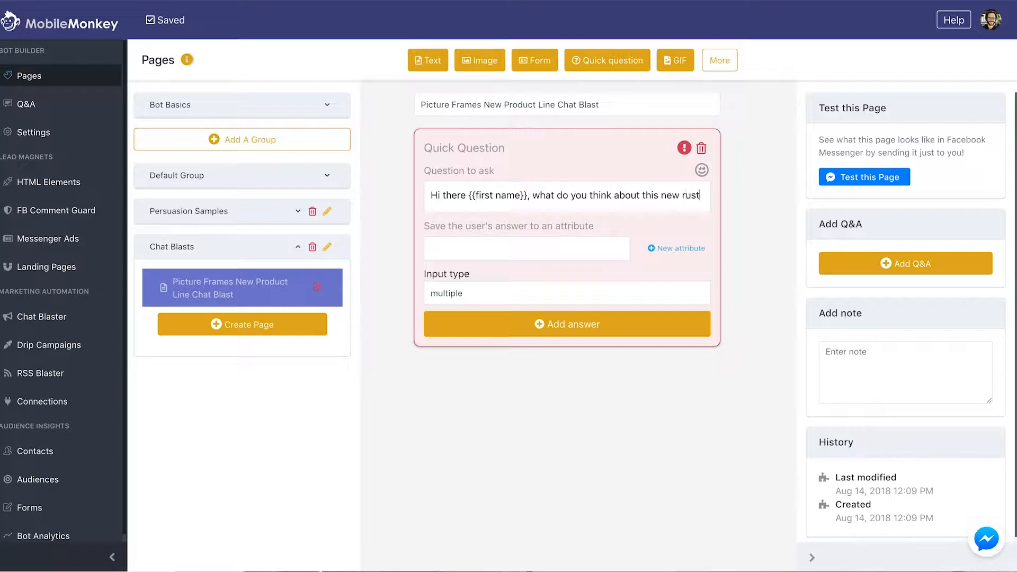
type("ic picture fra")
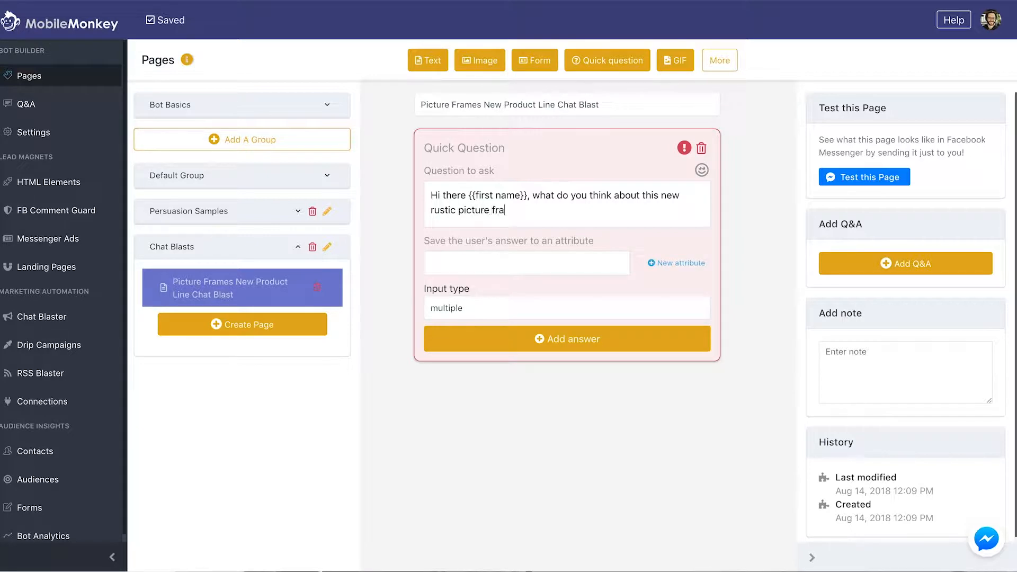
type("me ?")
key("Return")
key("Return")
type("Do you like")
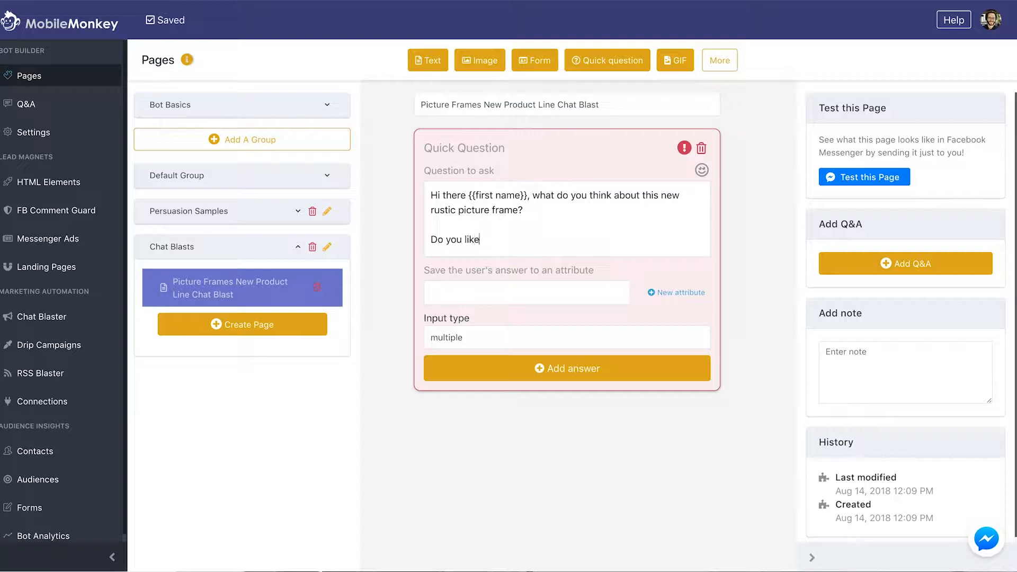
type(" it?")
Append the note "reply 'STOP' to unsubscribe at any time", correcting the spelling of unsubscribe
key("Return")
key("Return")
type("[reply 'STOP'")
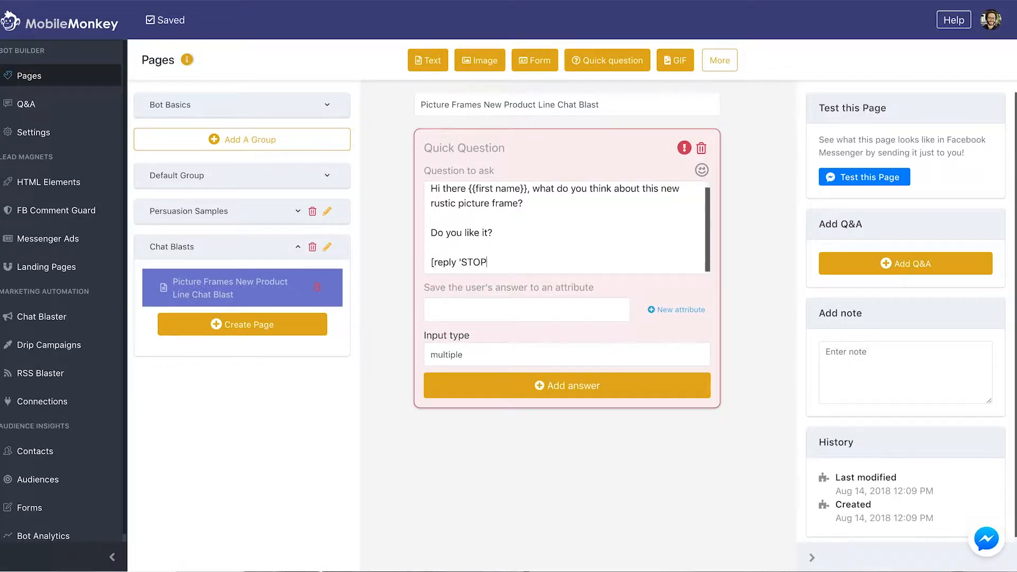
key("Return")
key("BackSpace")
type("to i")
type("unsuscribe at au")
type("y time")
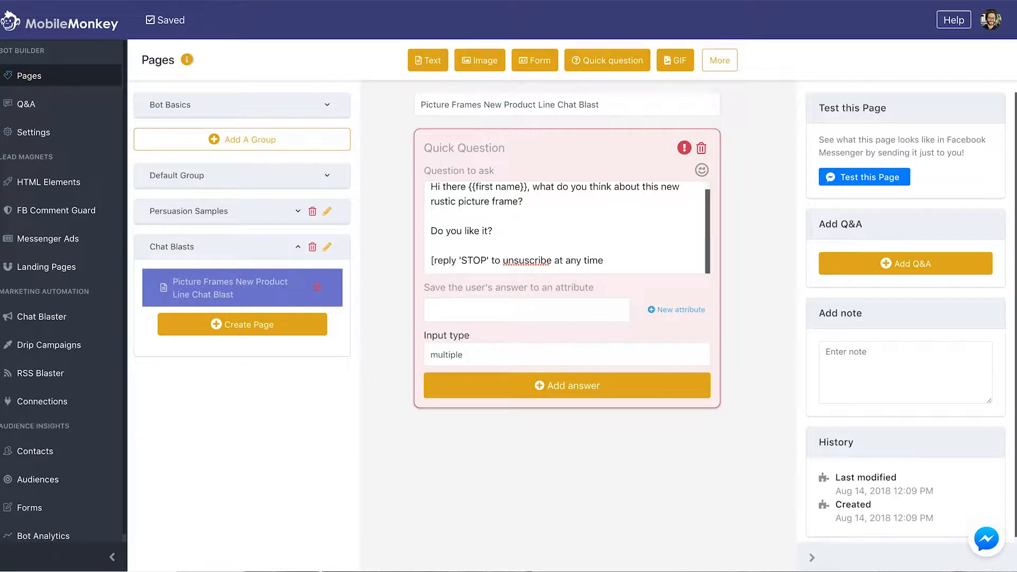
double_click(535, 259)
right_click(536, 259)
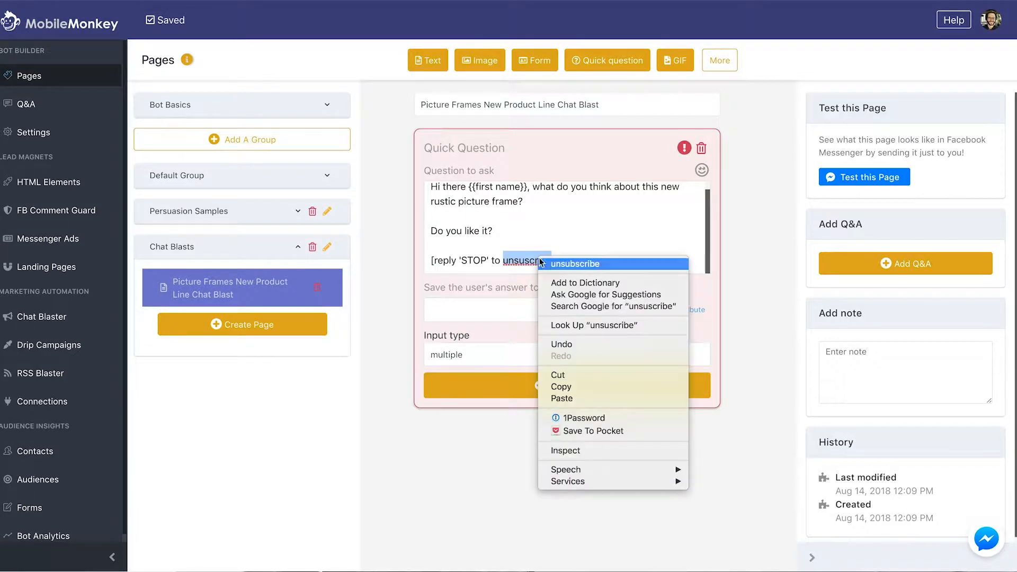
left_click(498, 308)
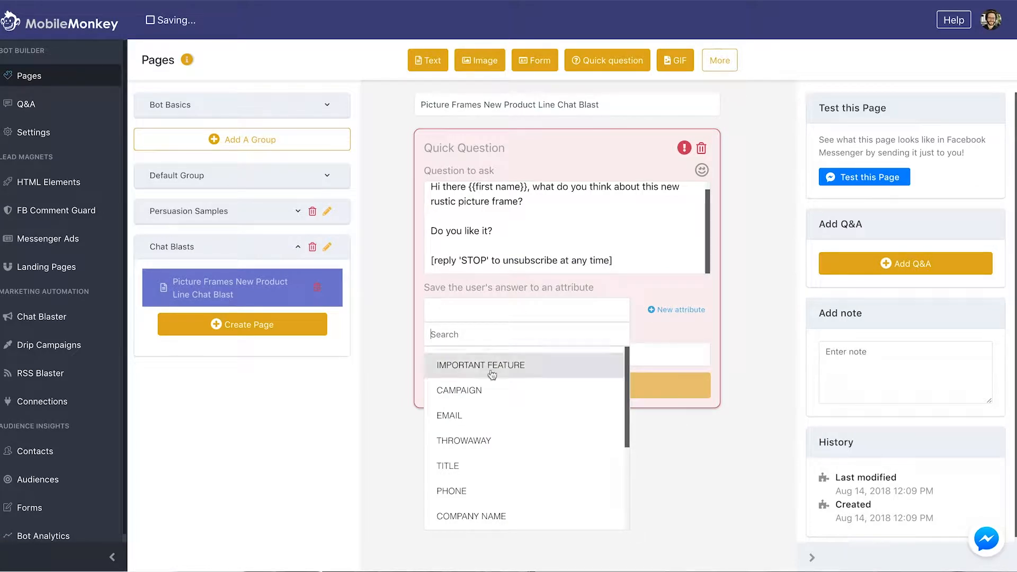
Save replies to THROWAWAY and add the answers 'I love it!' and 'Not my style'
left_click(477, 440)
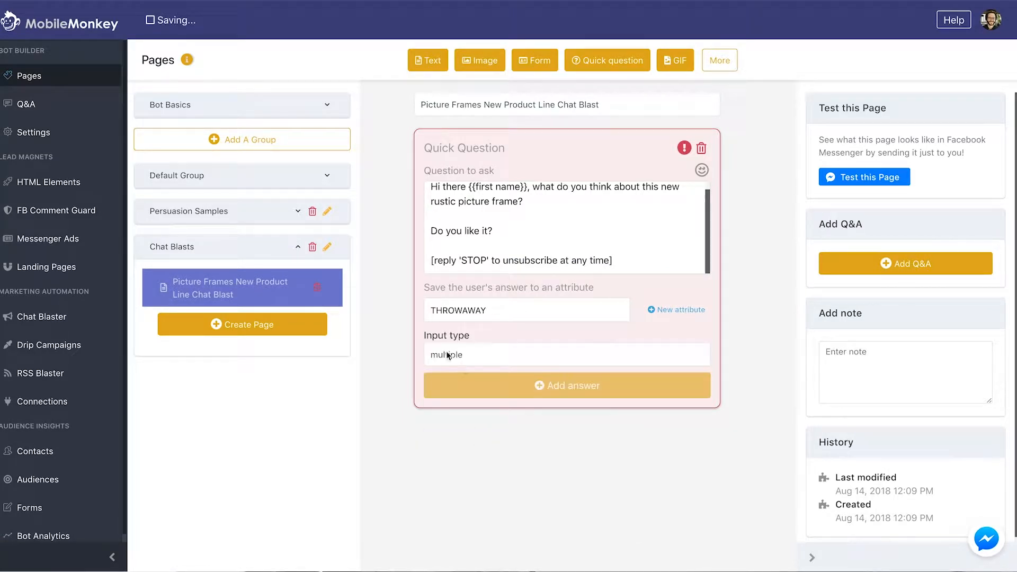
left_click(493, 385)
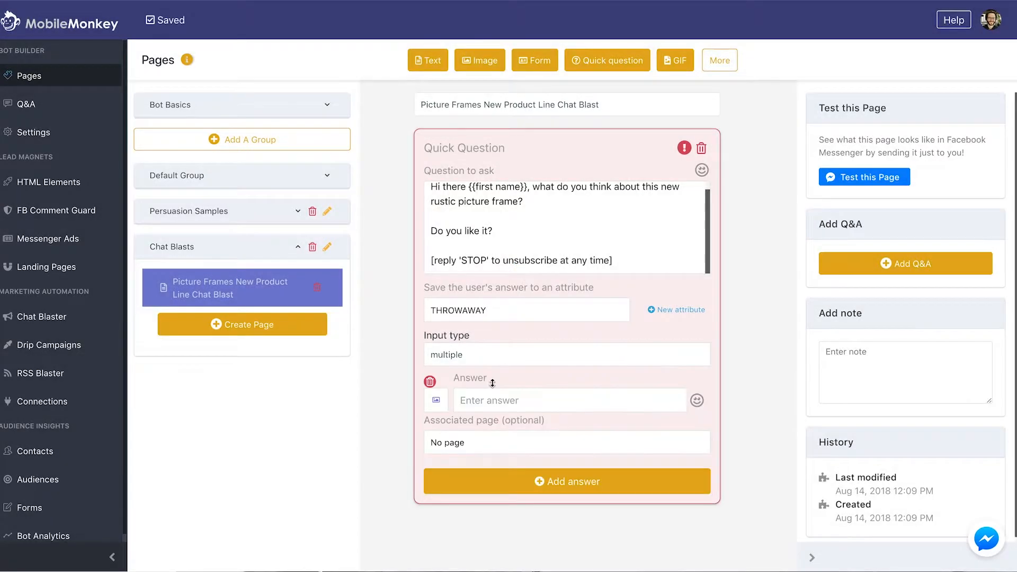
type("I lopve it!")
left_click(509, 479)
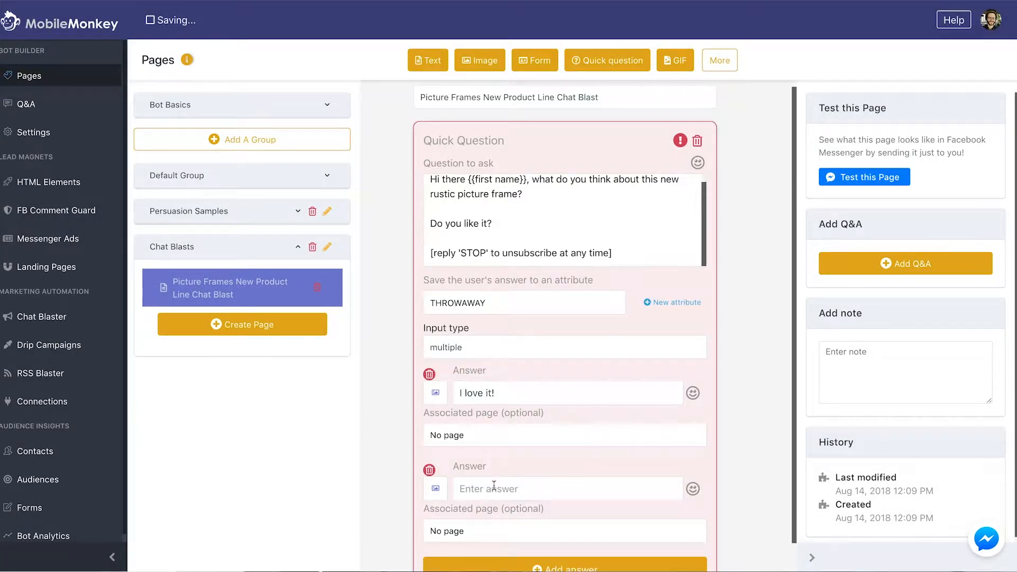
type("Not My Style")
key("ctrl+a")
type("Not my stlyle")
scroll(493, 373, "down", 1)
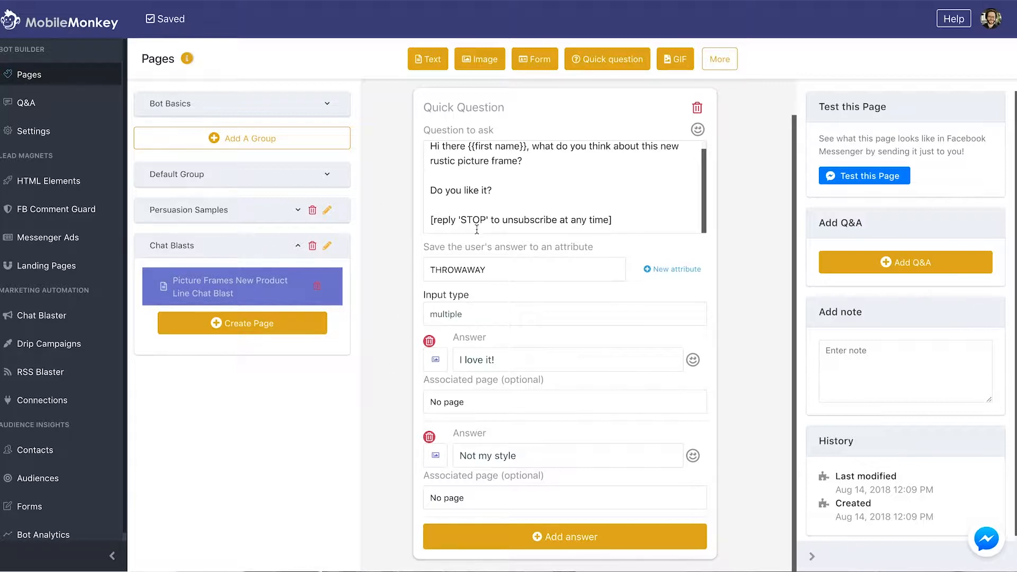
left_click(719, 59)
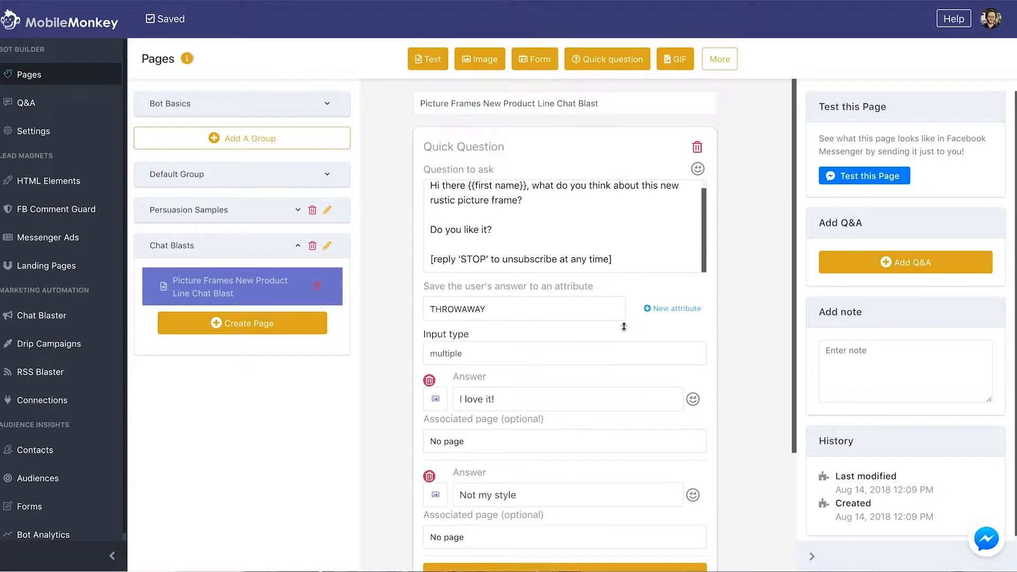
Set the typing pause to 4 seconds and add a text 'Thanks for your response, {{first name}}!'
scroll(623, 327, "down", 3)
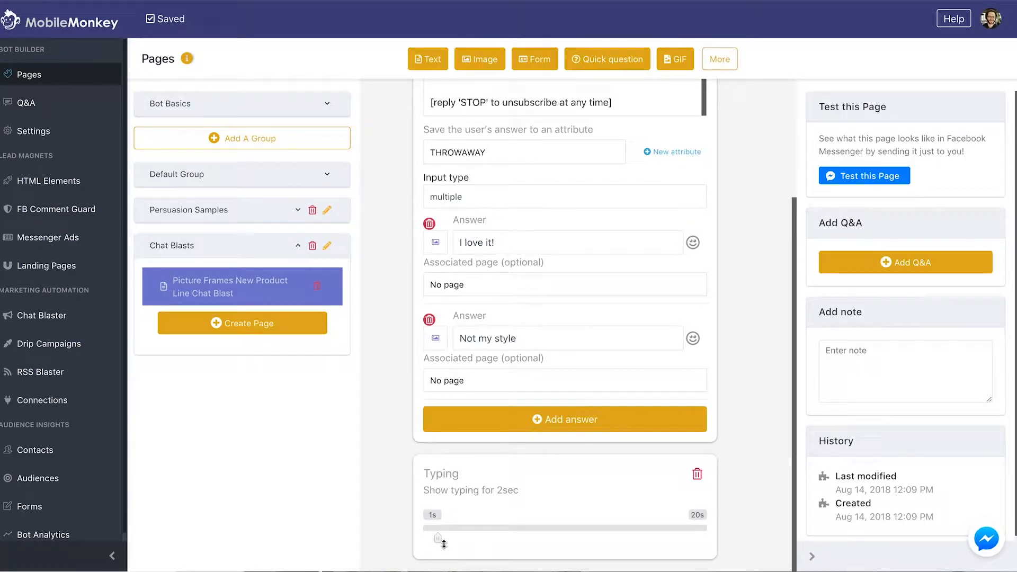
left_click_drag(439, 539, 468, 540)
left_click(432, 69)
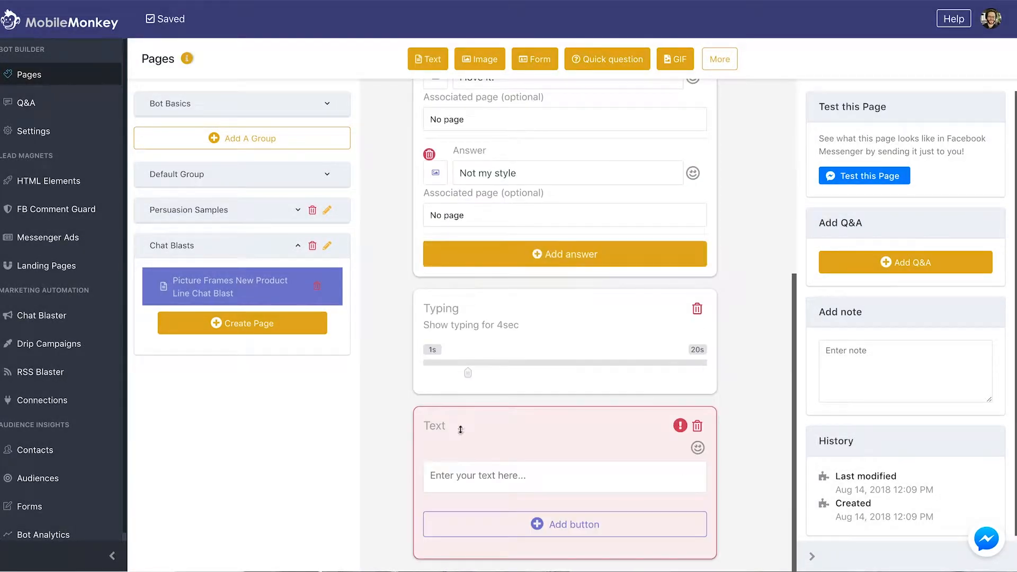
type("Thank")
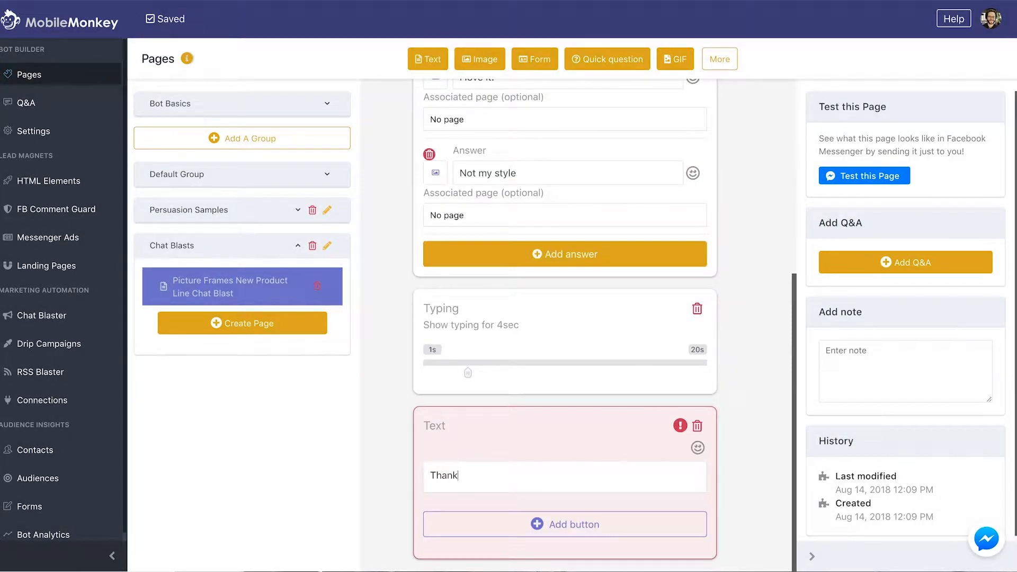
type("s for your rewsp")
key("BackSpace")
key("BackSpace")
type("ponse, {{")
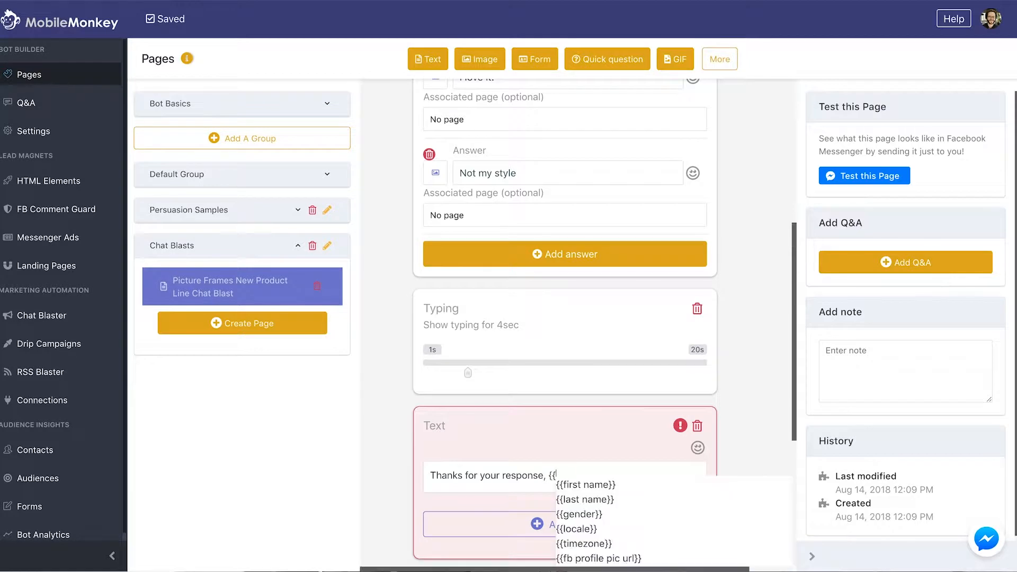
key("Return")
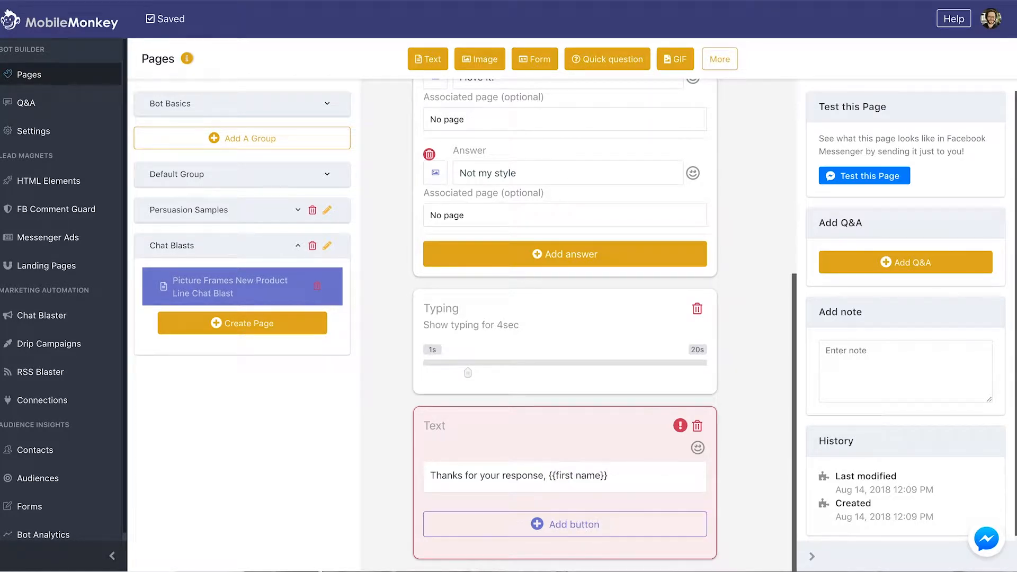
type("!")
key("Return")
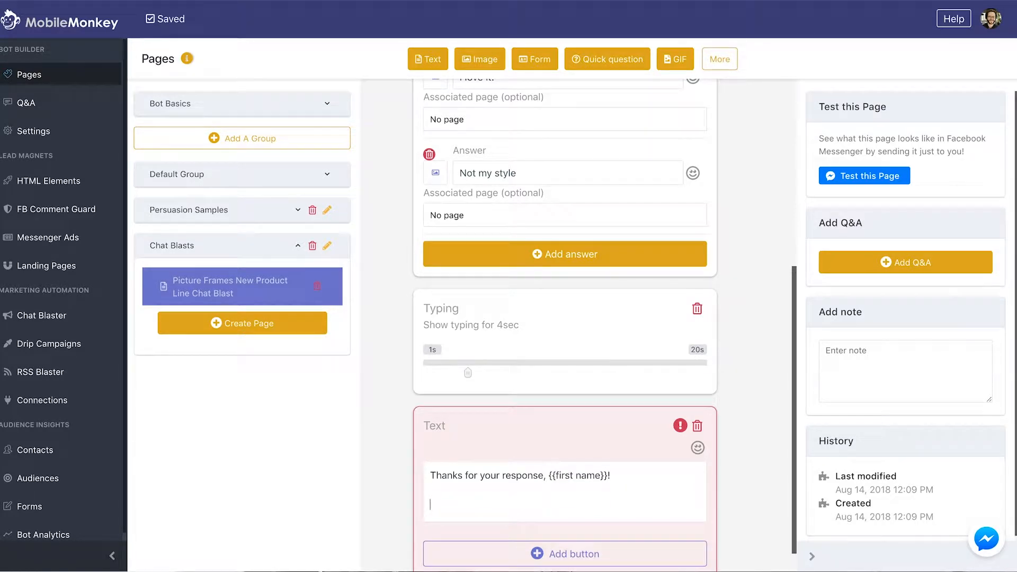
Add a line announcing the new rustic picture frames made from 100% reclaimed barn wood
type("PictureFrames.com just launc")
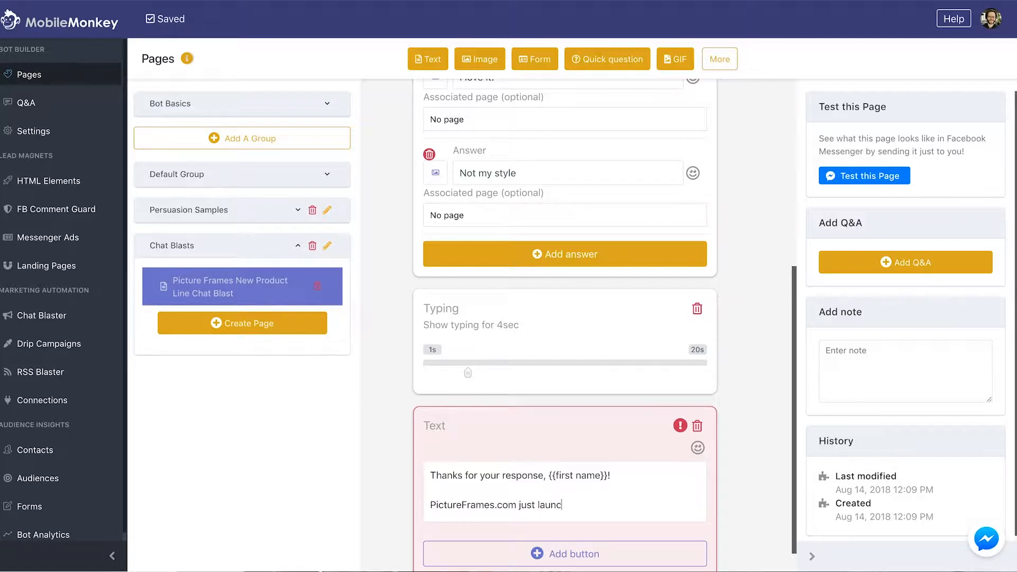
type("hed a new line of rustic ")
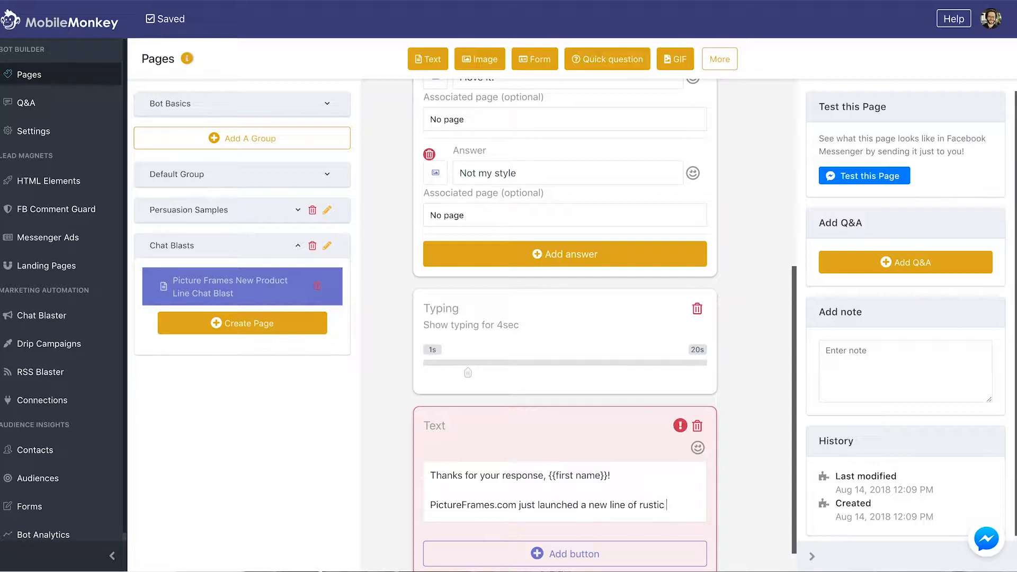
type("picture frames madr")
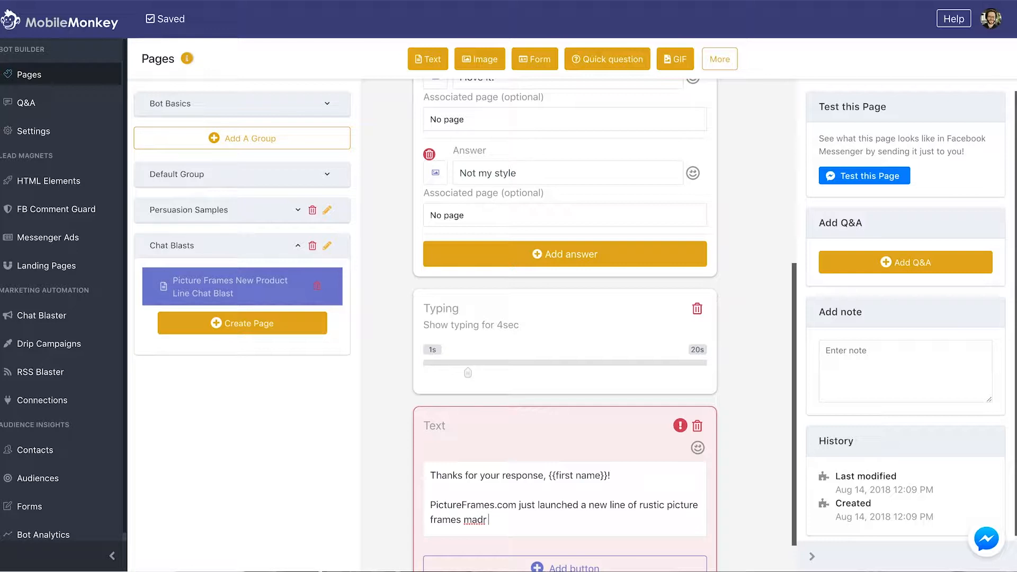
key("BackSpace")
type("e from 100% reclaimed barn wood.")
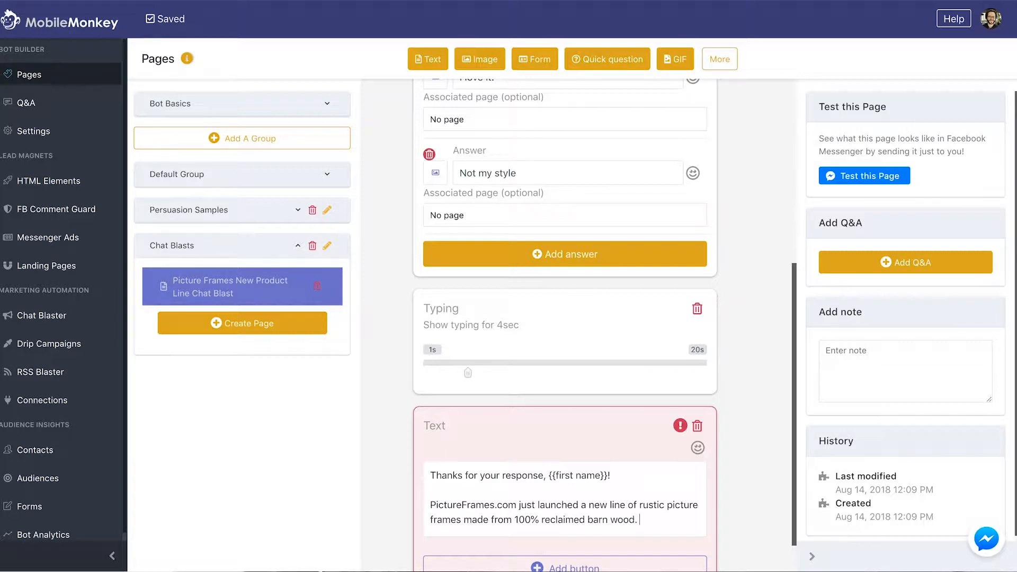
scroll(461, 433, "down", 1)
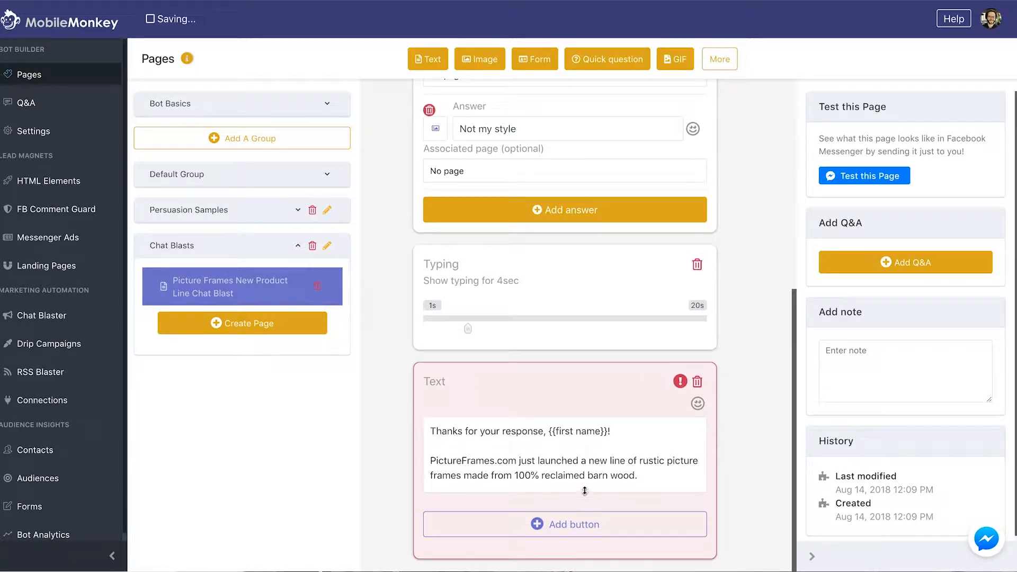
Add another typing pause from More and set it to 6 seconds
left_click(719, 60)
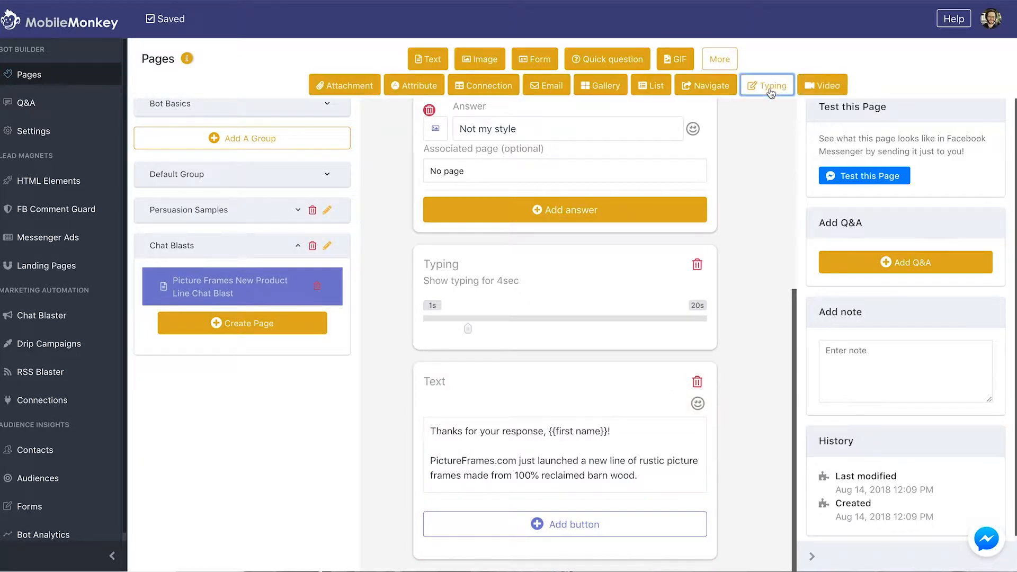
left_click(767, 85)
left_click(467, 528)
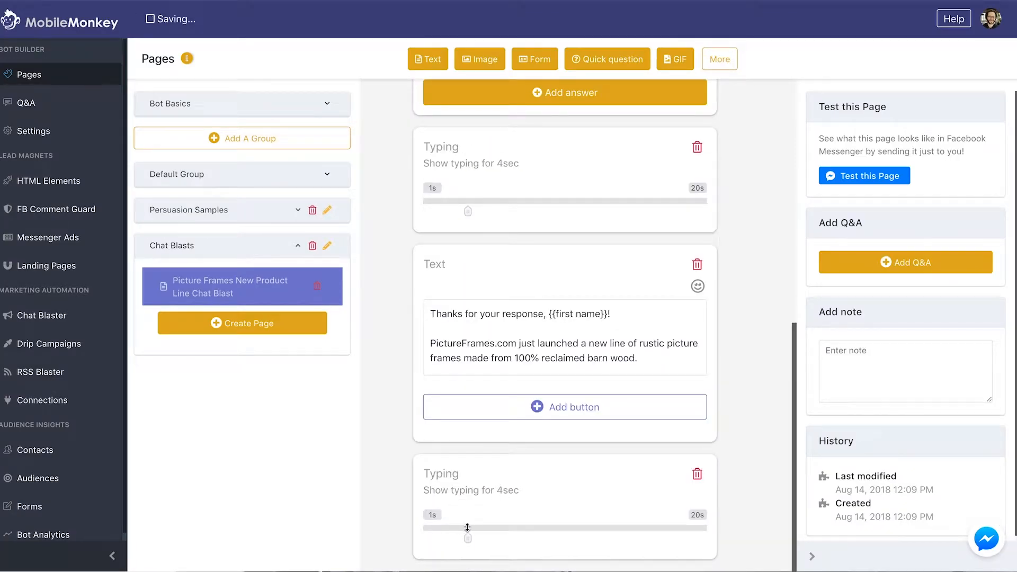
left_click(498, 528)
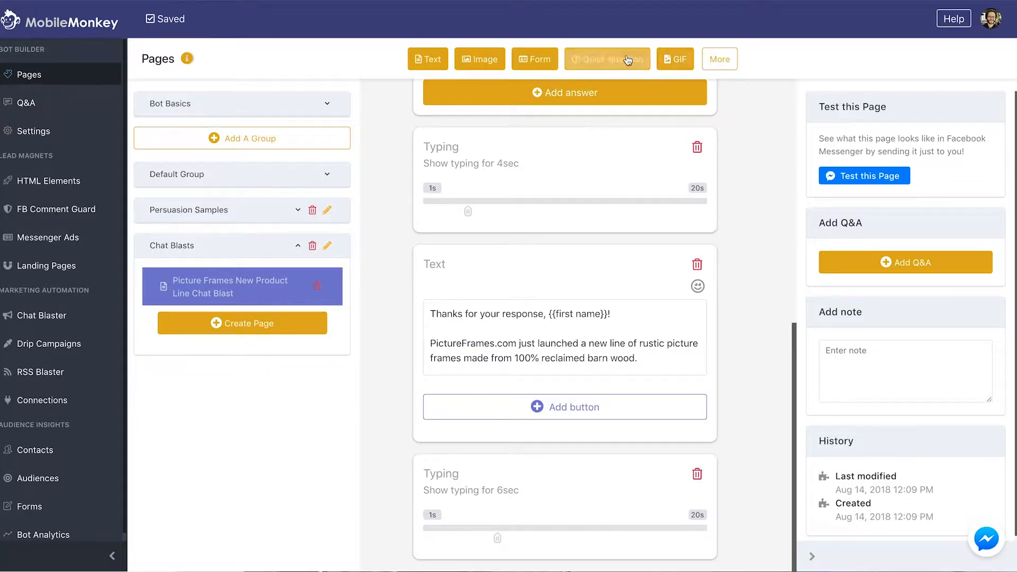
Add a quick question asking if it's OK to show a few new styles, and inviting feedback
left_click(609, 58)
left_click(536, 407)
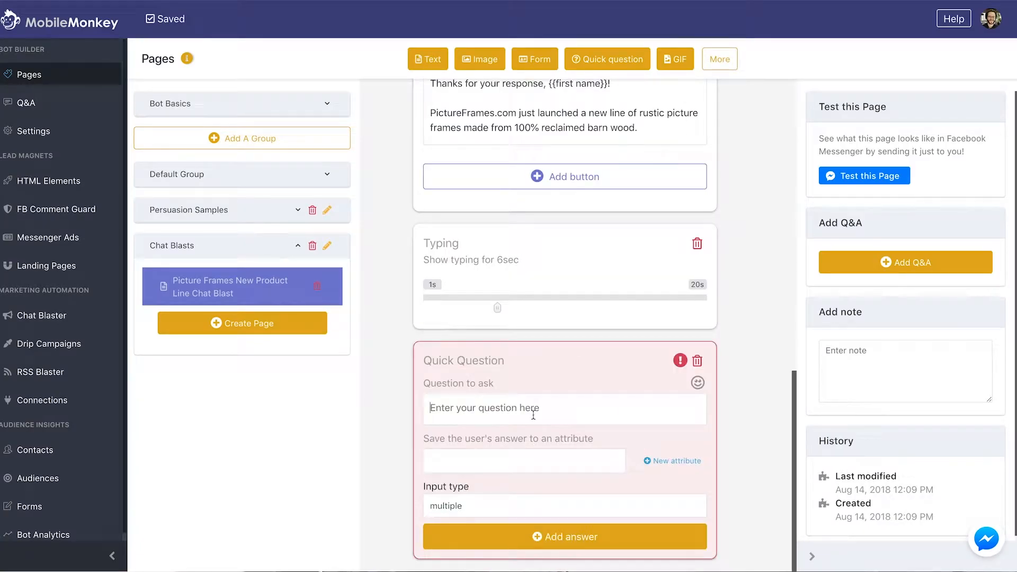
type("Would oi")
key("BackSpace")
key("BackSpace")
type("it be OK if I showed yo")
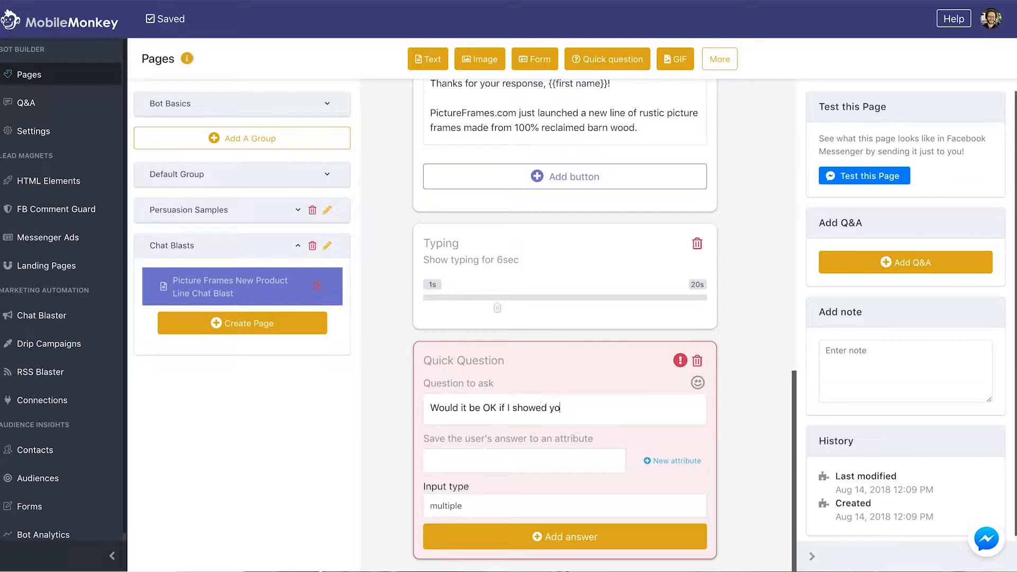
type("u a few ot")
type("r new styles? We")
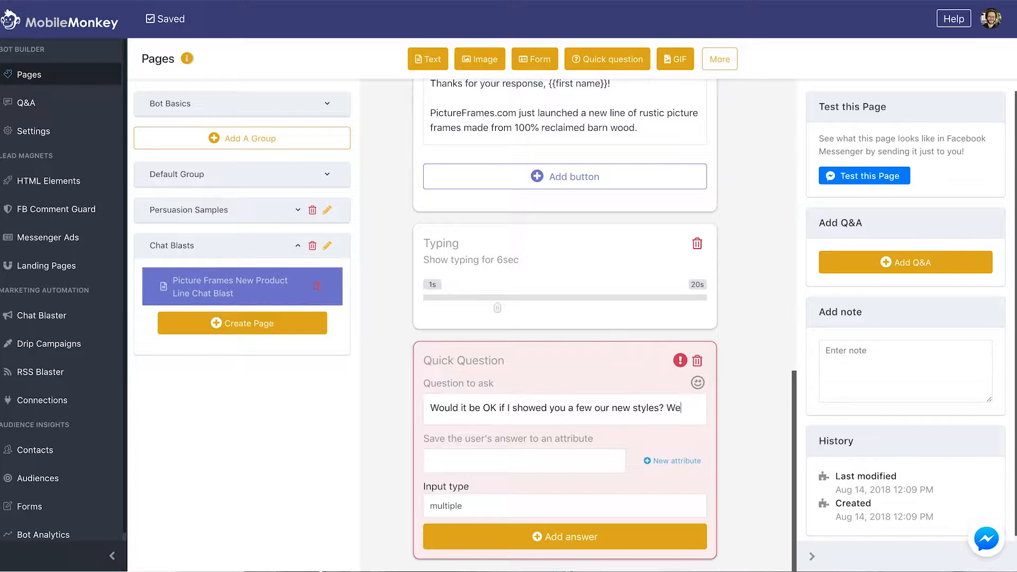
type("'d love t")
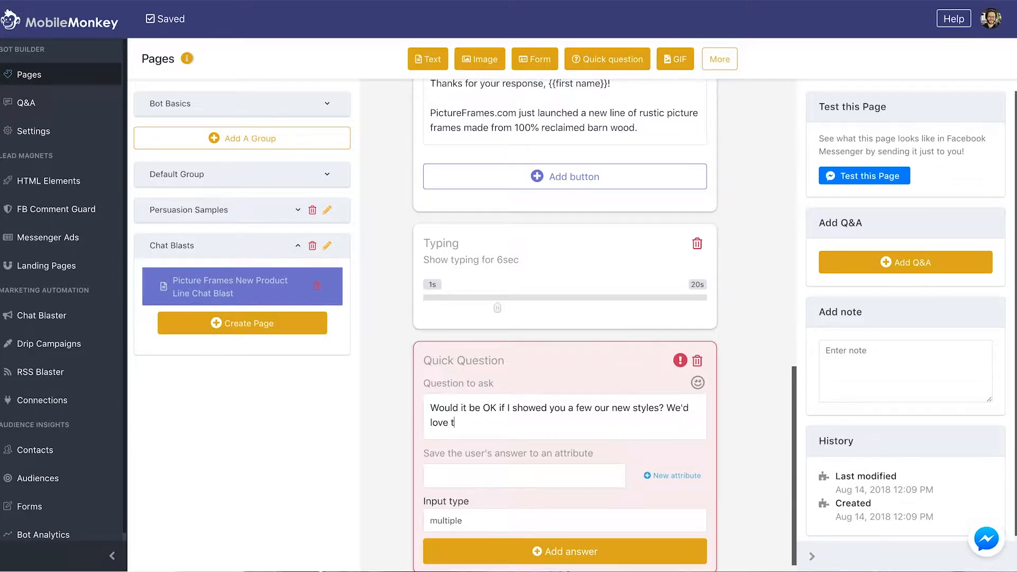
type("o hear what you think!")
scroll(531, 465, "down", 1)
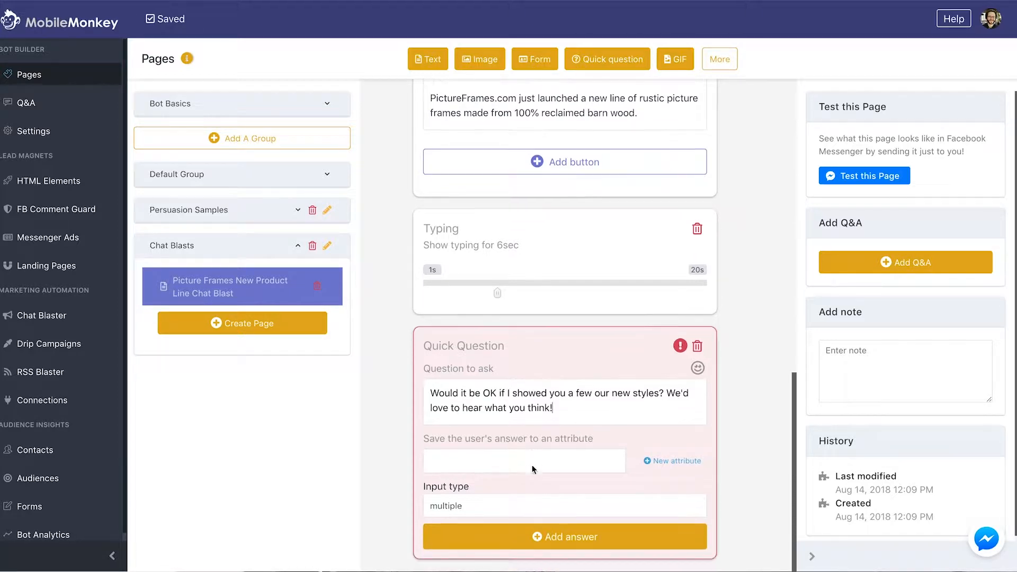
Set the question's save-to attribute to NONE
left_click(538, 457)
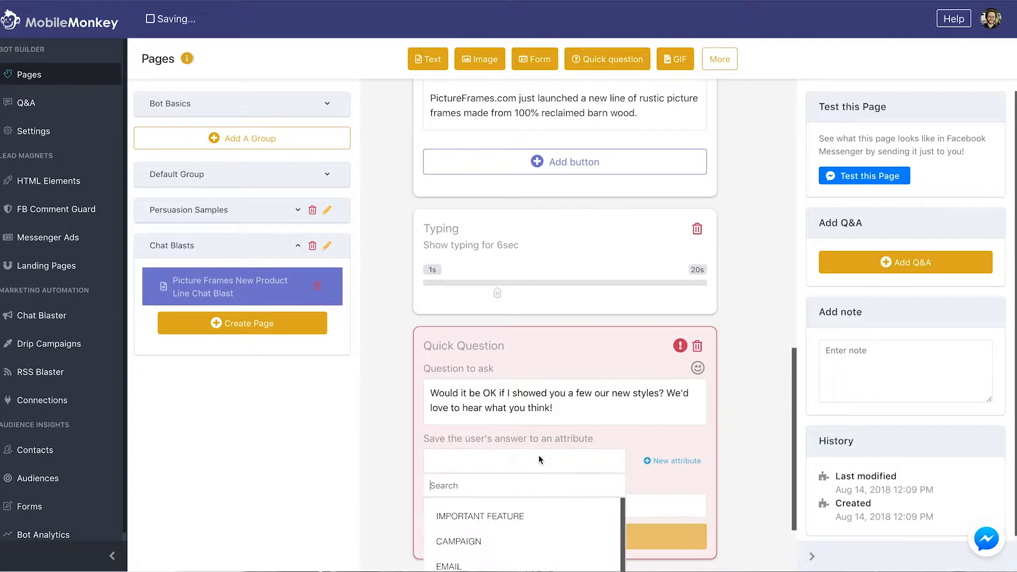
scroll(476, 535, "down", 1)
scroll(477, 540, "up", 1)
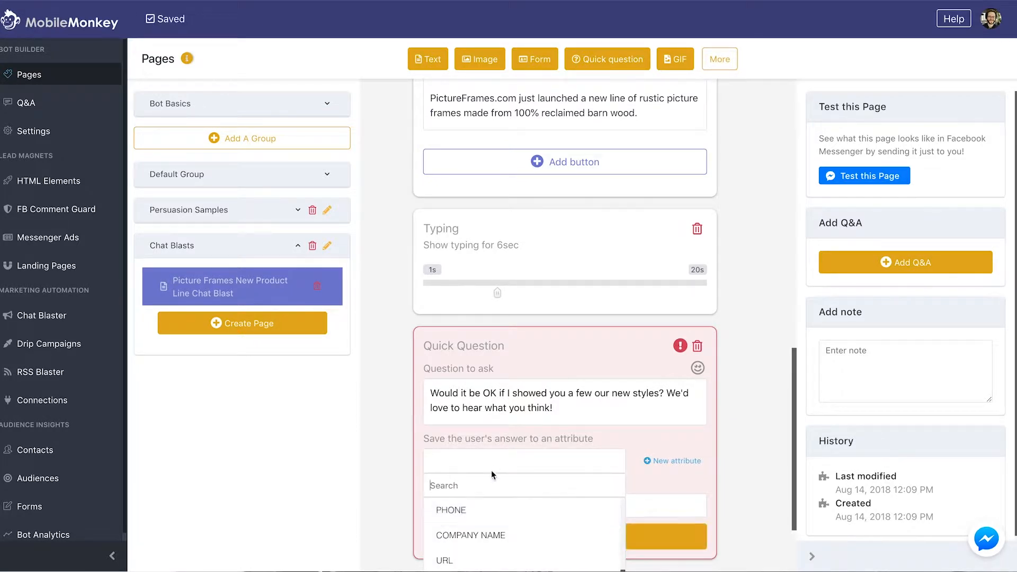
scroll(476, 536, "down", 1)
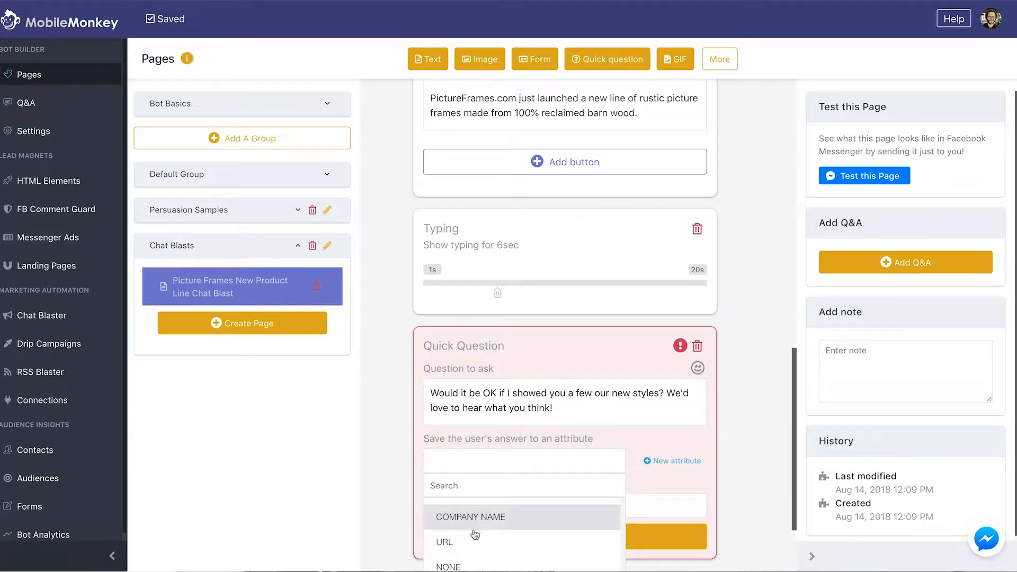
left_click(461, 564)
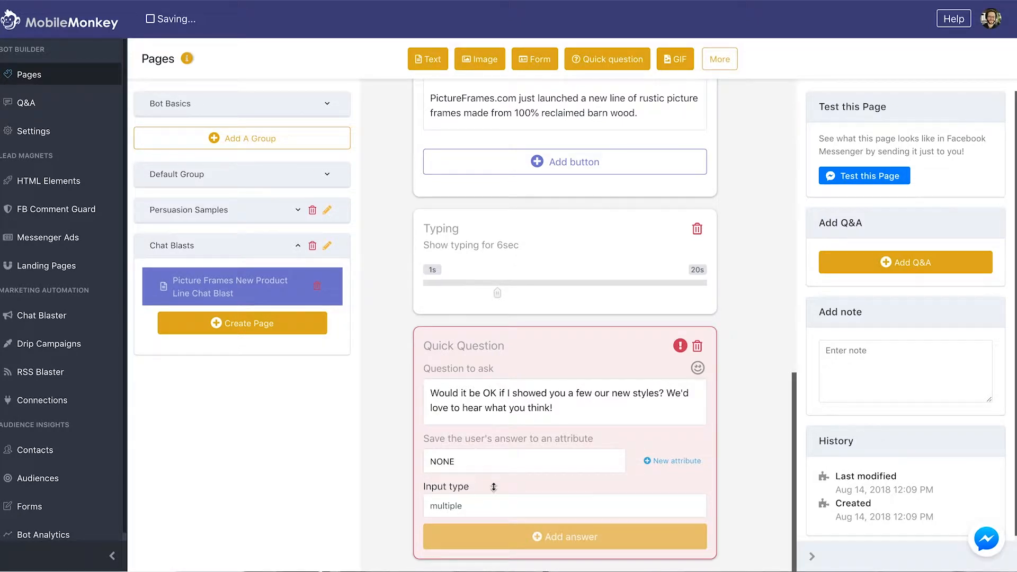
Set the question's input type to multiple and add an answer option
left_click(487, 536)
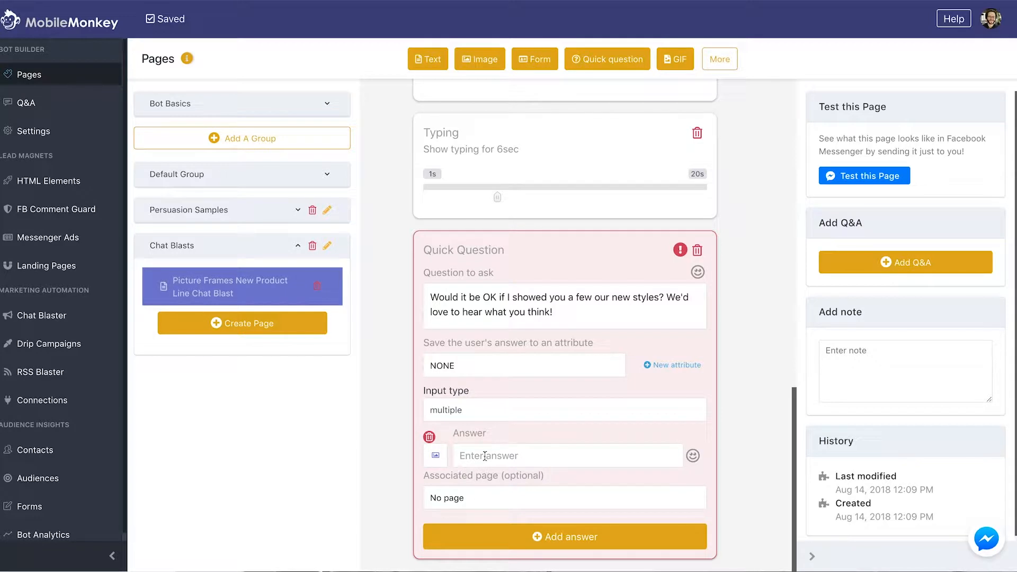
left_click(428, 439)
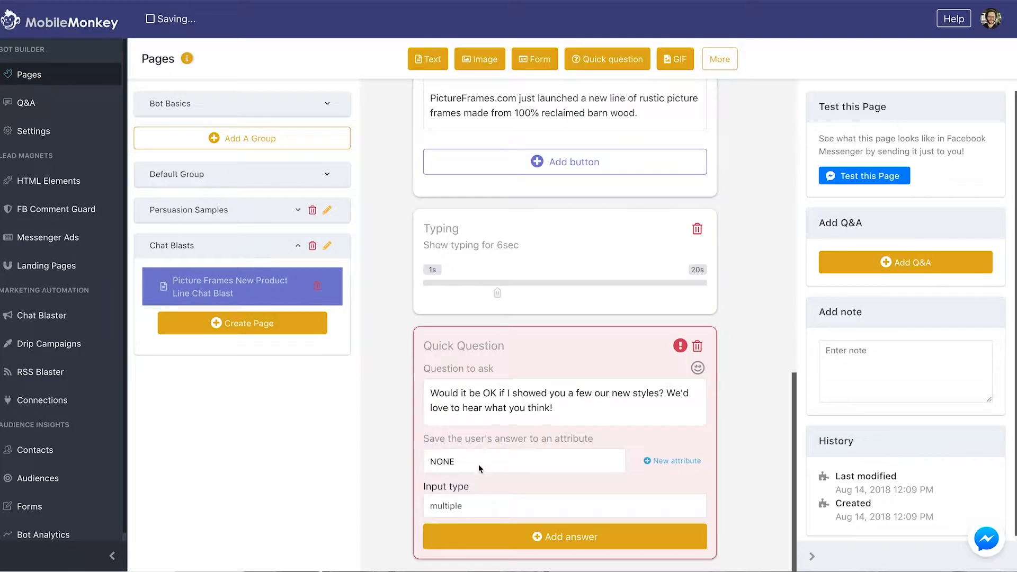
left_click(466, 504)
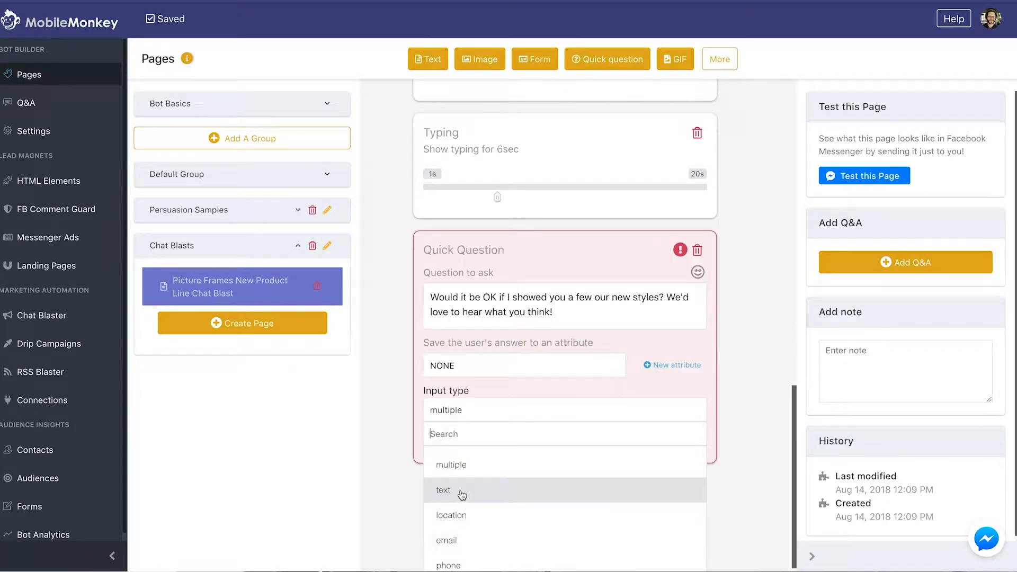
left_click(470, 488)
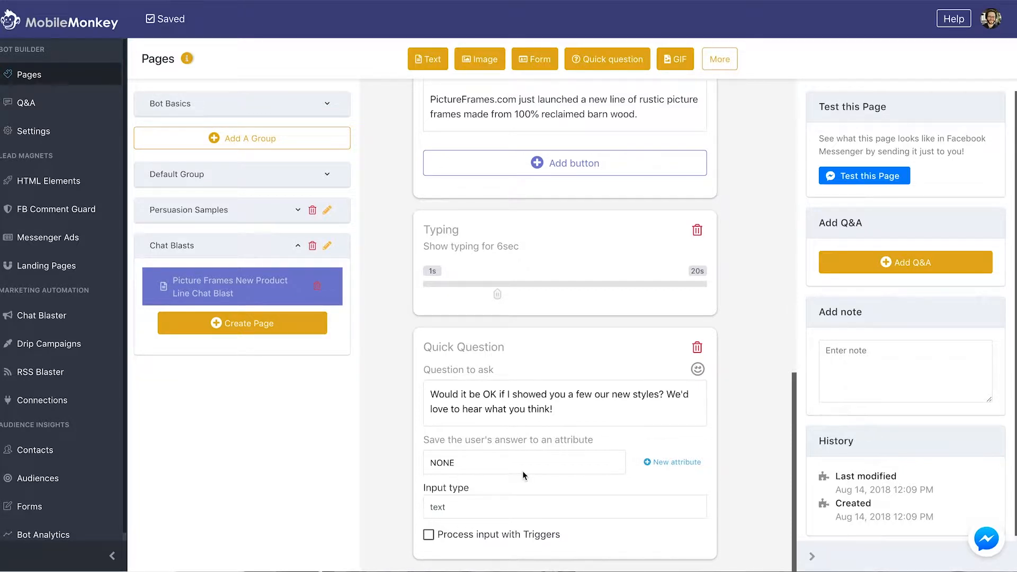
left_click(470, 505)
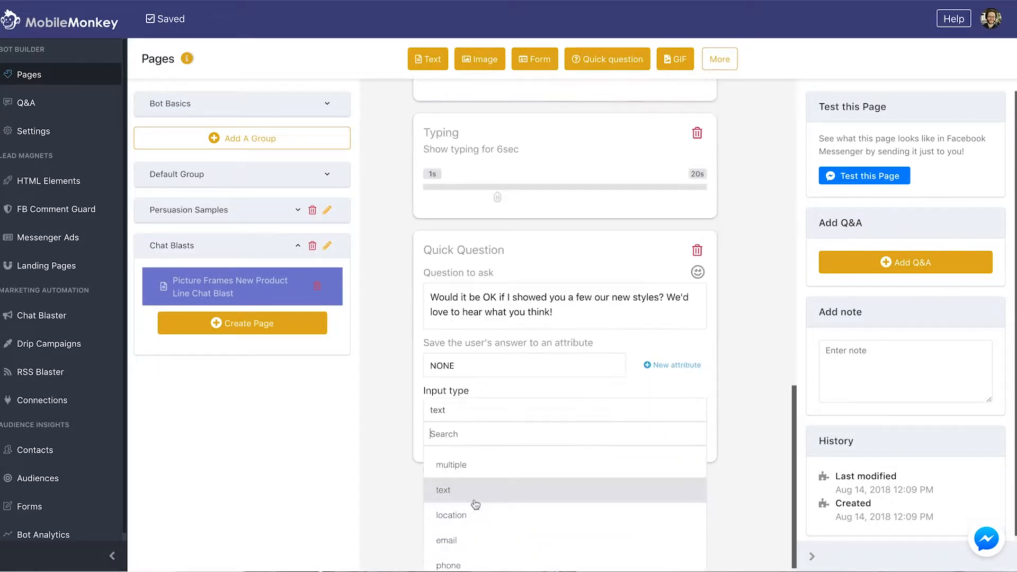
left_click(472, 464)
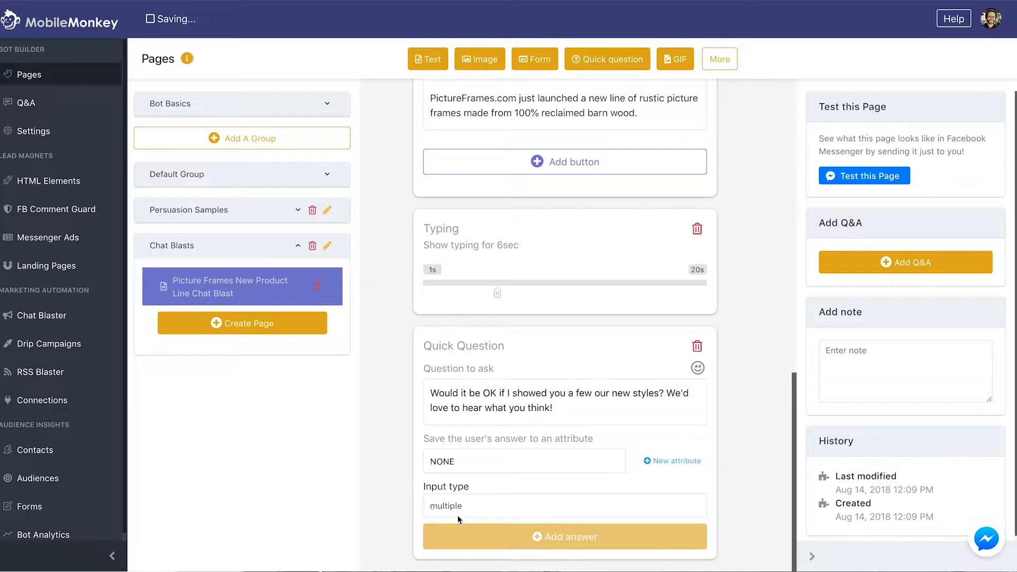
left_click(554, 532)
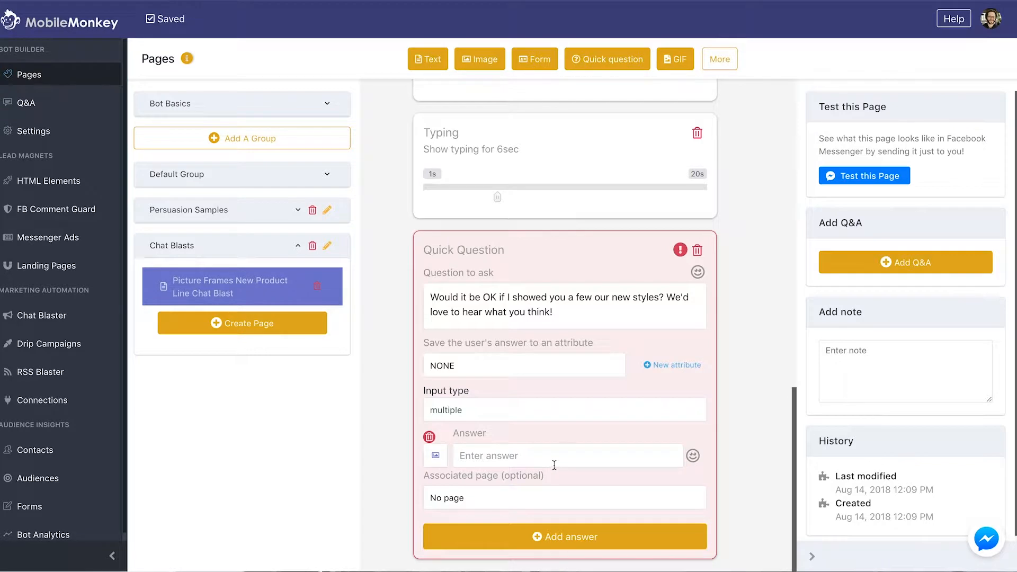
Fill the first answer with a grinning-face emoji and 'Sure thing!'
left_click(495, 461)
left_click(693, 455)
left_click(526, 543)
type("Sure thing!")
Add a second answer with a thumbs-down emoji and 'No thanks'
left_click(488, 533)
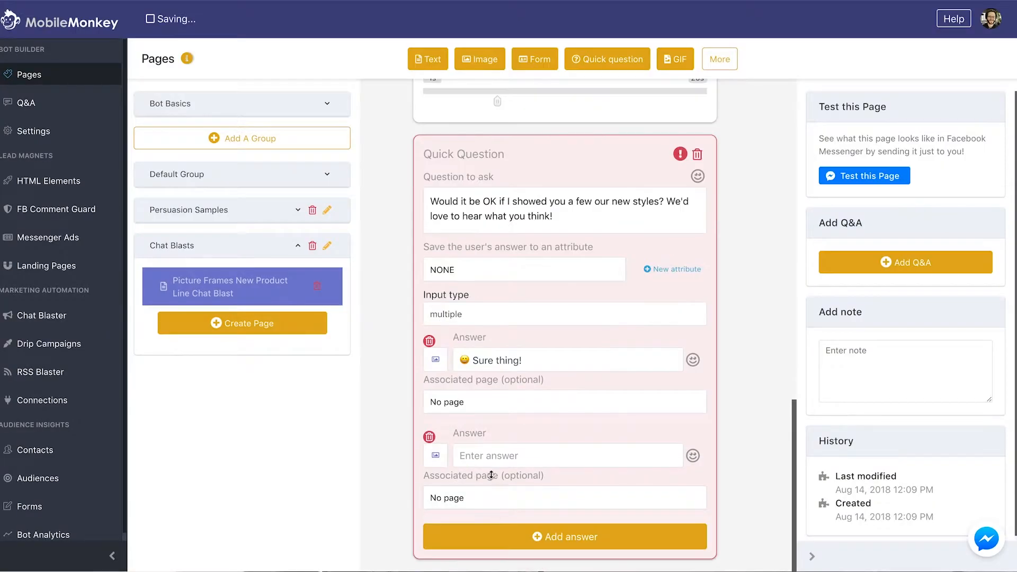
left_click(693, 455)
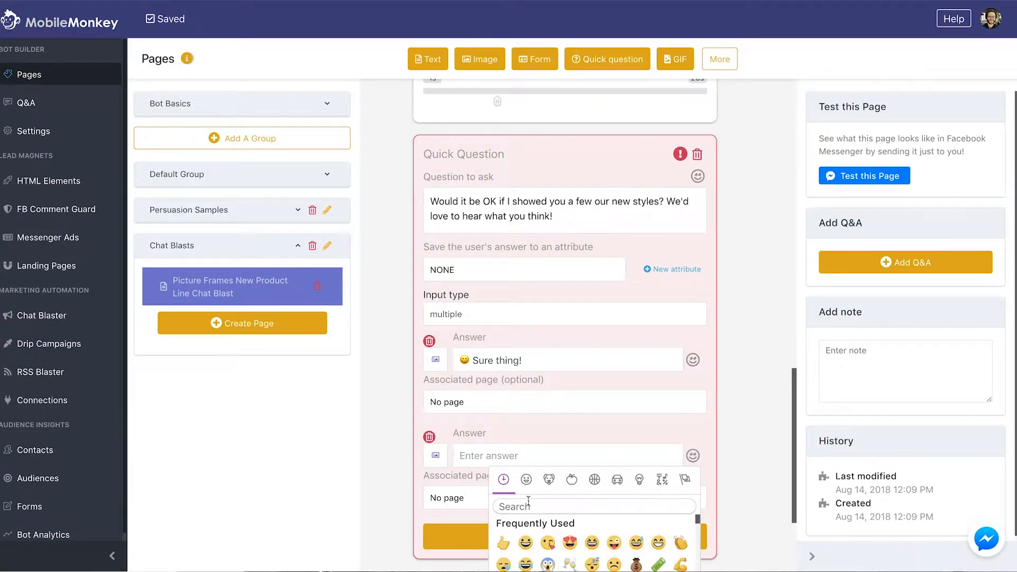
type("frown")
key("ctrl+a")
type("down")
left_click(563, 507)
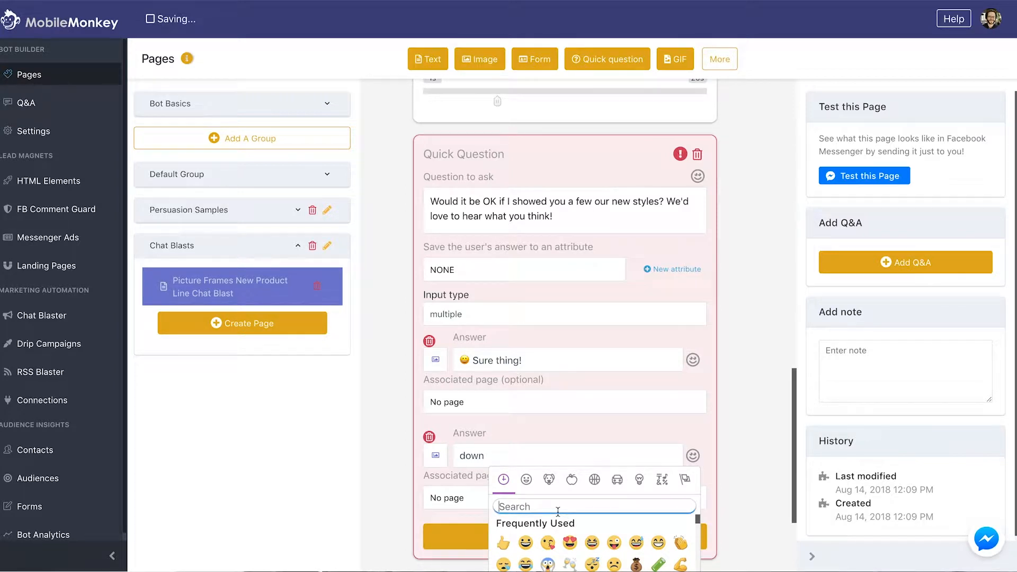
type("down")
left_click(591, 544)
left_click_drag(486, 463, 459, 456)
key("BackSpace")
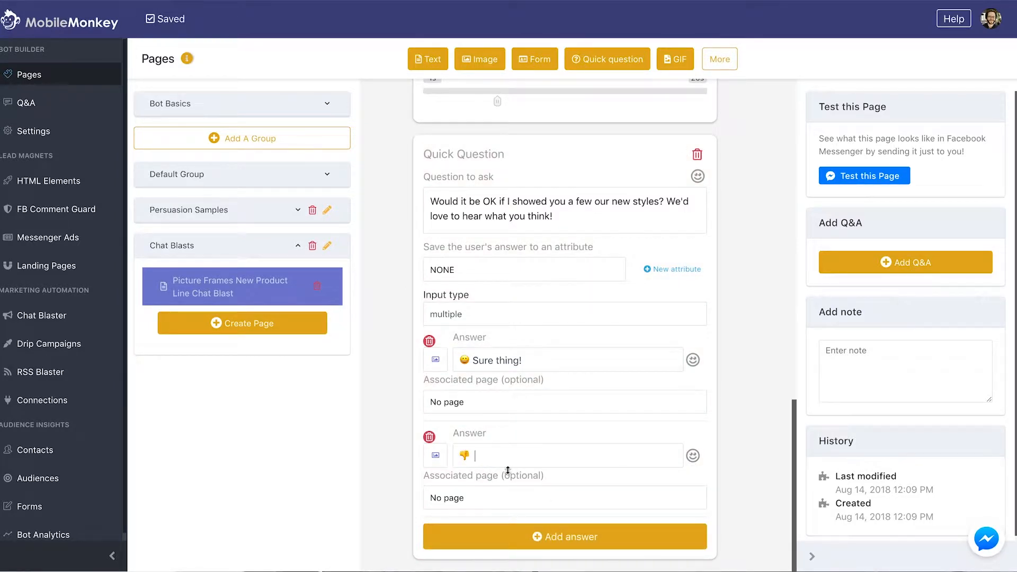
type("No thanks")
Add a new Chat Blasts page titled 'Replied "no" to additional frame pictures'
left_click(263, 327)
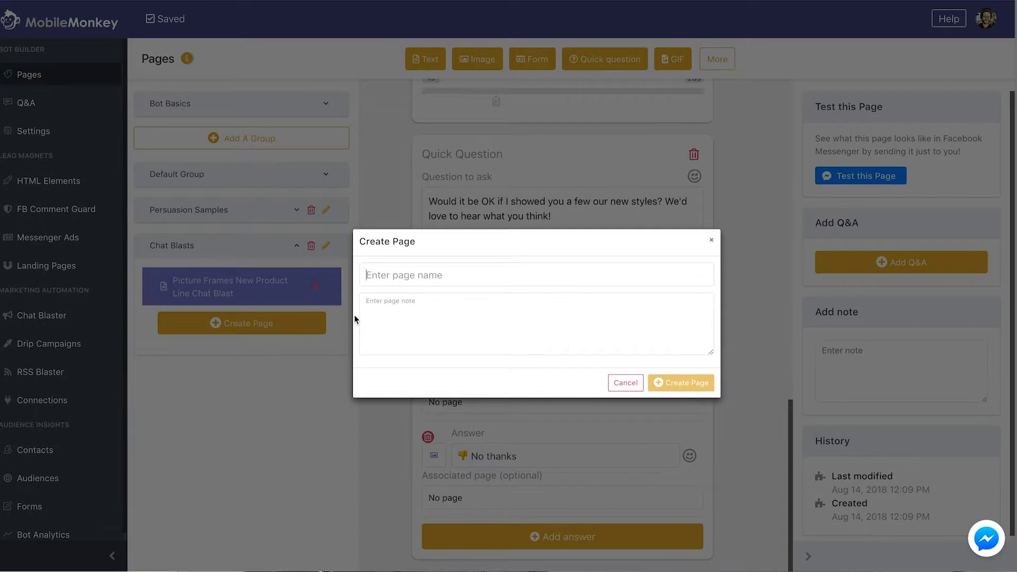
type("Replied N")
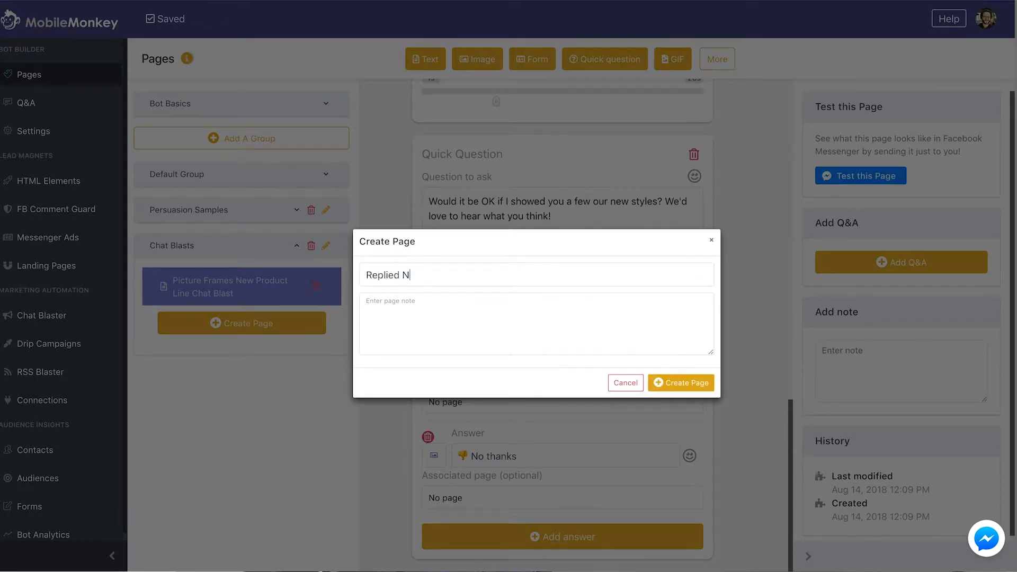
key("BackSpace")
type("\"no\" to additional fram")
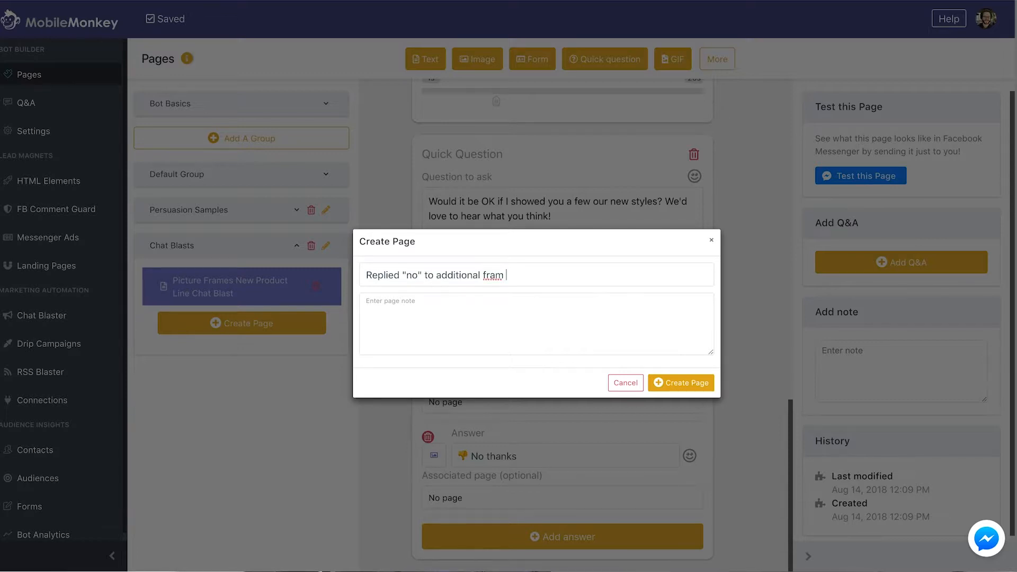
key("BackSpace")
type("e pictures")
left_click(676, 385)
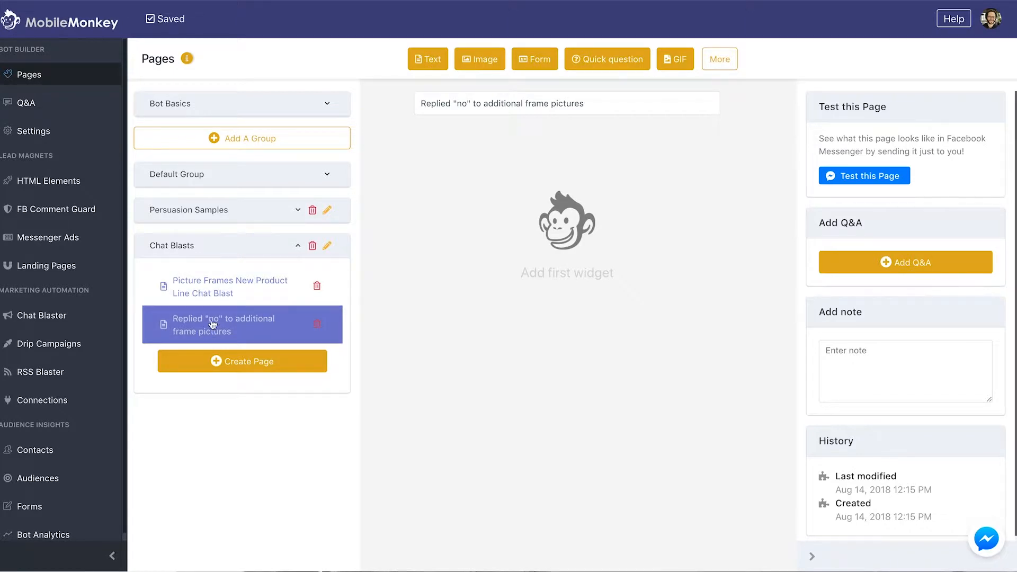
Add a text 'No worries, {{first name}}, thanks for the chat!' inviting them to tap for new rustic frames
left_click(430, 58)
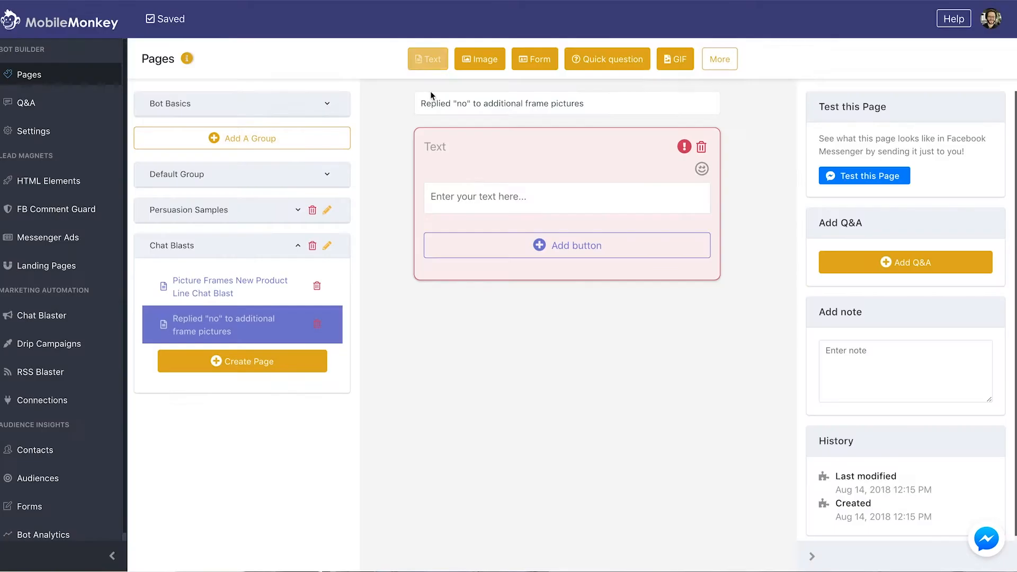
type("No w")
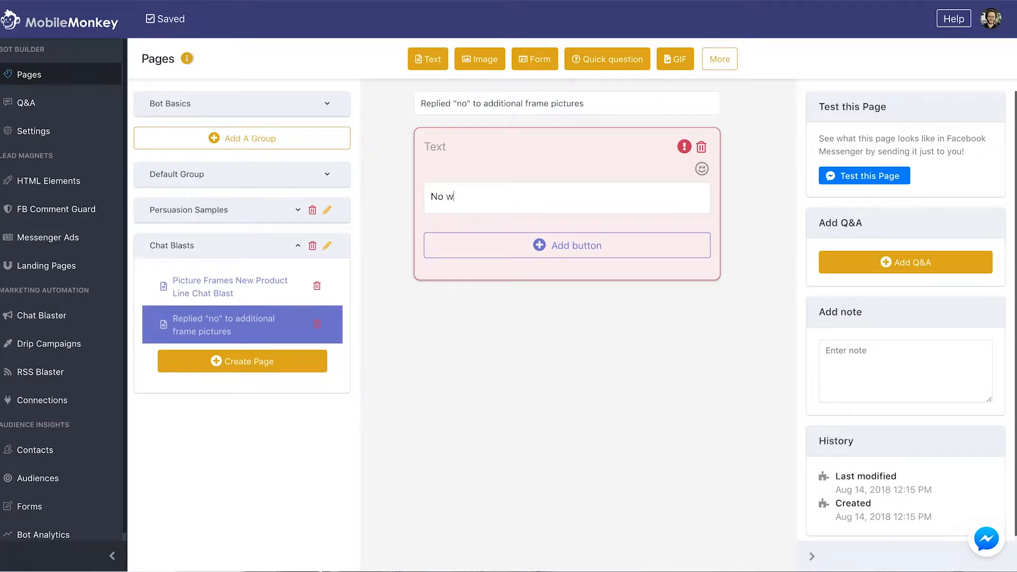
type("oerriesd")
type("s,")
type(" {{fir")
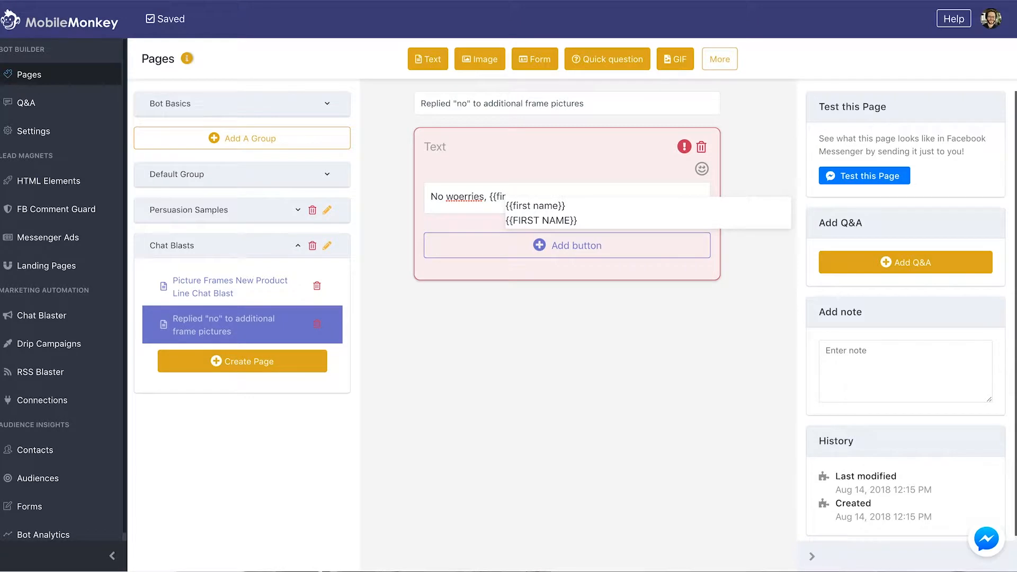
key("Return")
right_click(449, 194)
left_click(479, 203)
left_click(581, 196)
type(", tha")
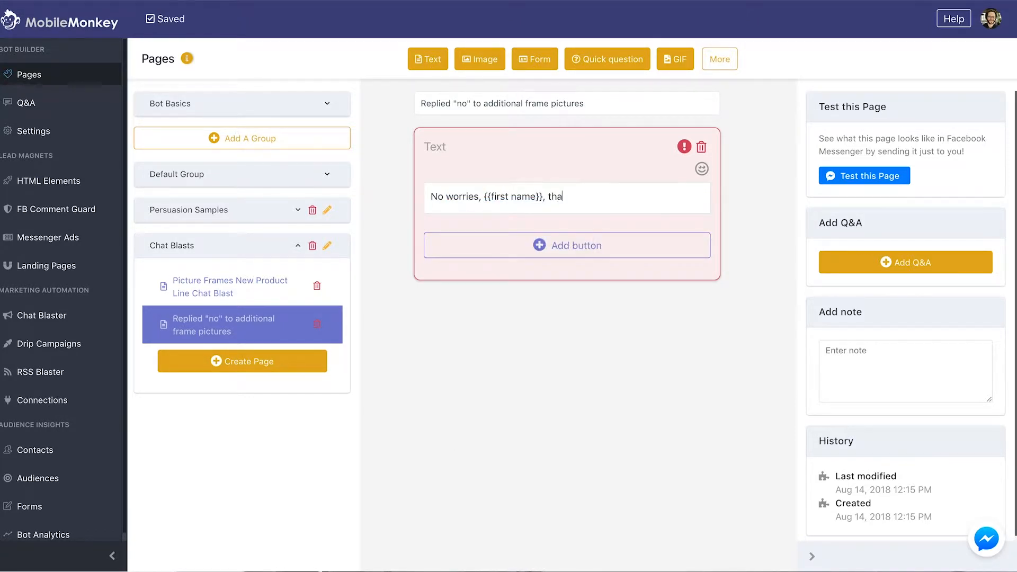
type("nks for the chat!")
key("Return")
key("Return")
type("If you changer you")
key("BackSpace")
key("BackSpace")
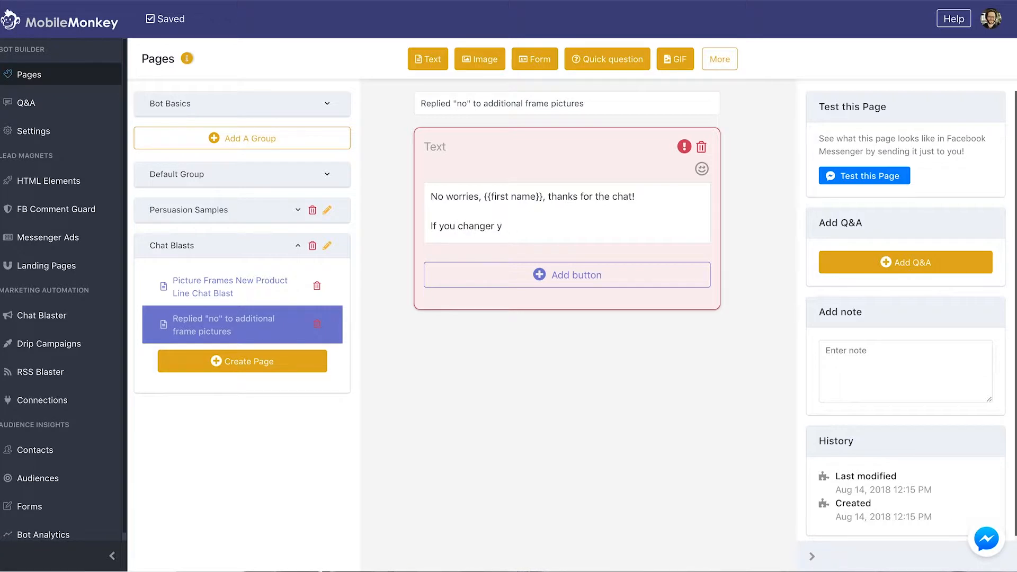
type("your miomed")
key("BackSpace")
key("BackSpace")
key("BackSpace")
type("d and want to check out some of o")
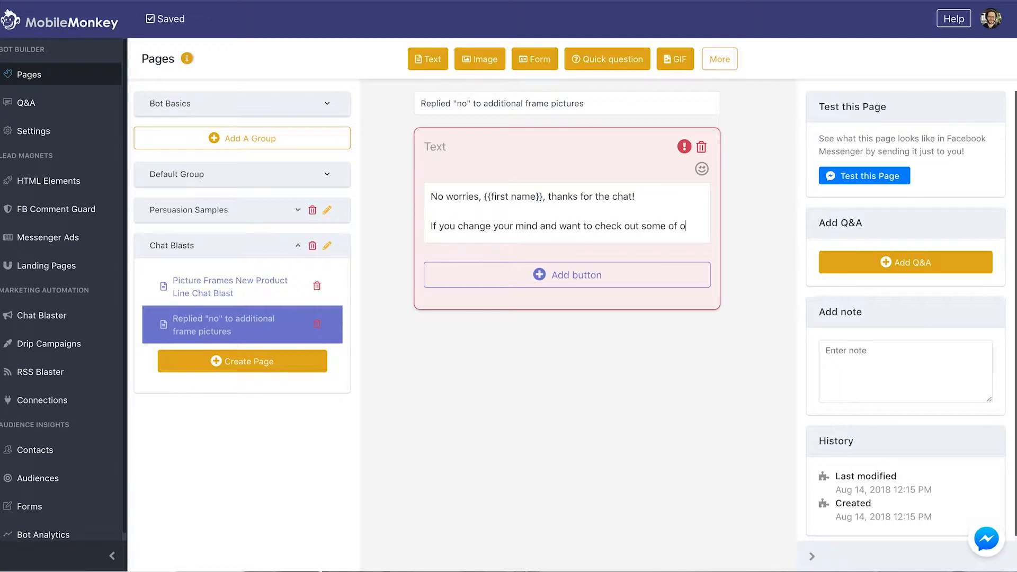
type("ur new rustic frameds")
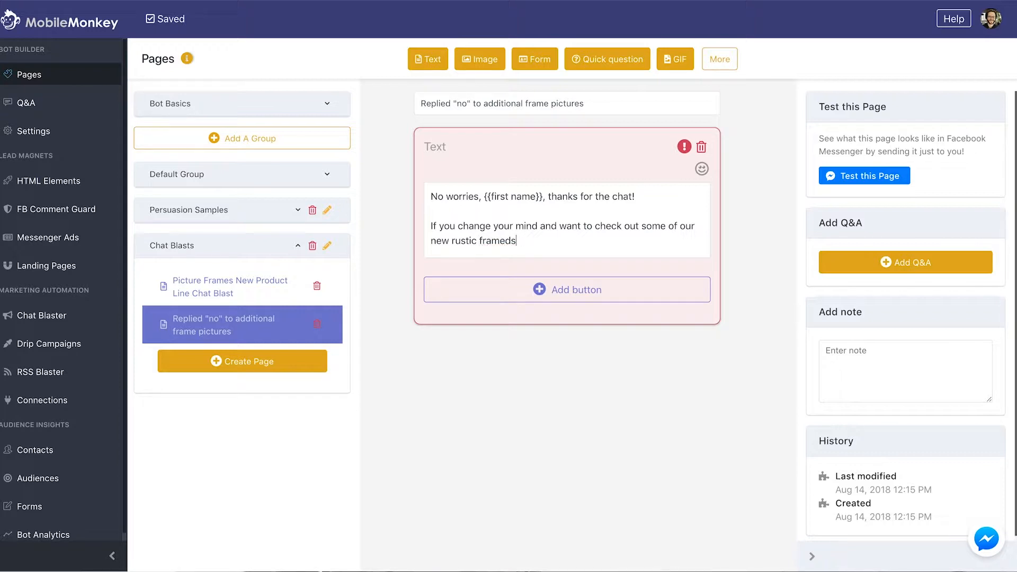
type(", you can just tap or click the link below!")
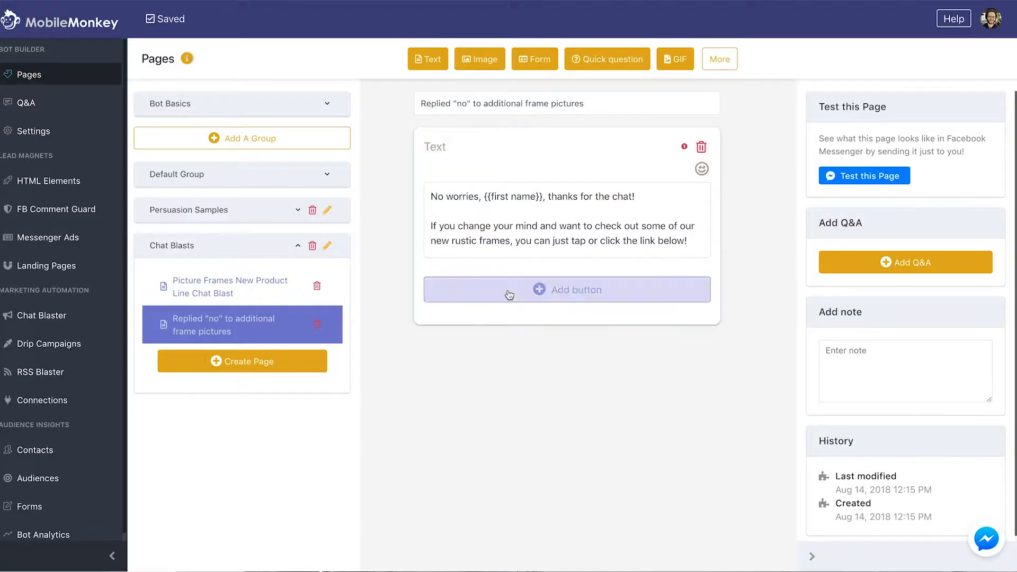
Attach a 'New Rustic Frames' URL button linking to the rustic picture frames page
left_click(476, 288)
left_click(455, 287)
left_click(435, 313)
type("https://www.pictureframes.com/Rustic-Picture-Frames")
left_click(404, 260)
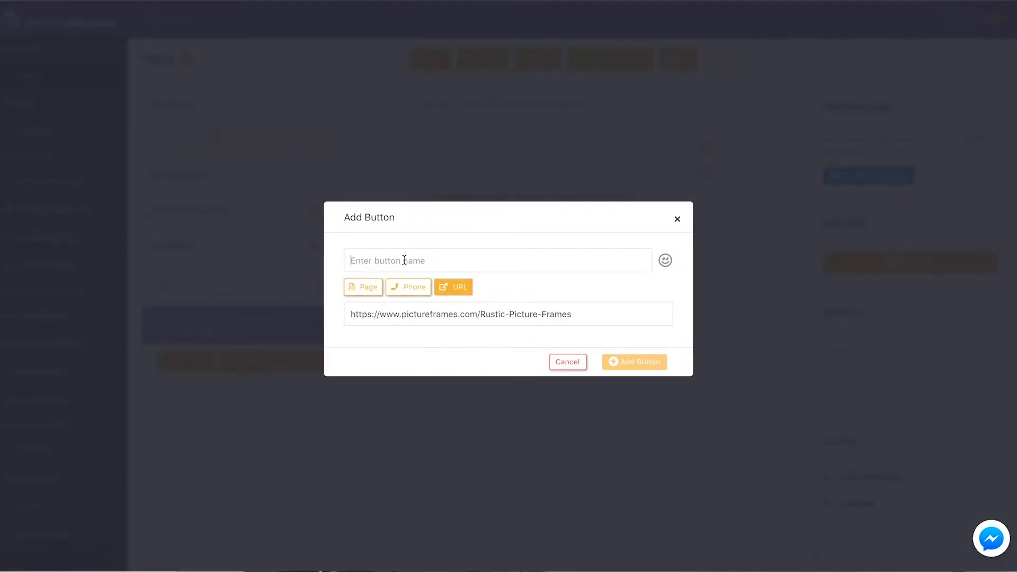
type("New Rustic Frames")
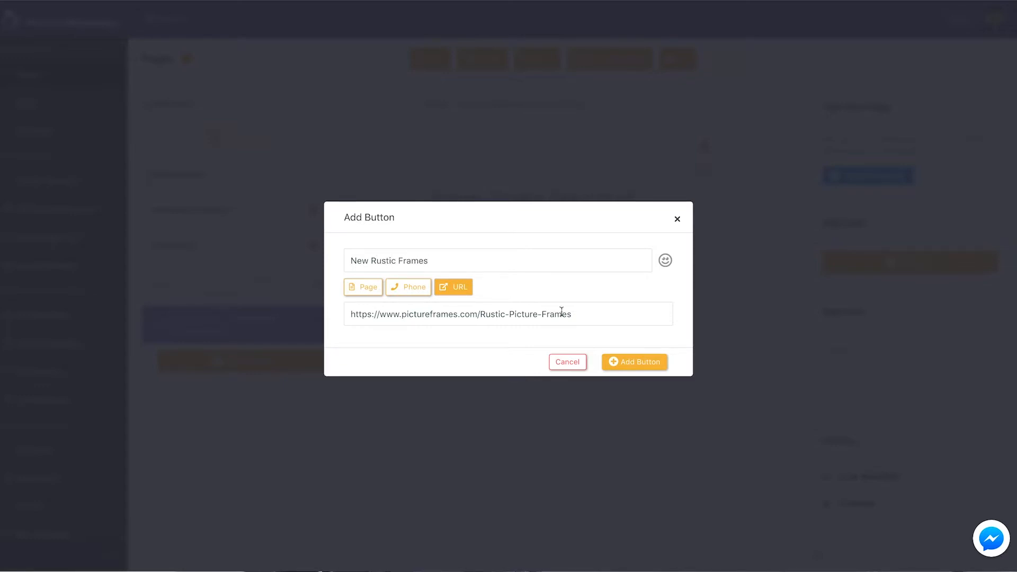
left_click(612, 361)
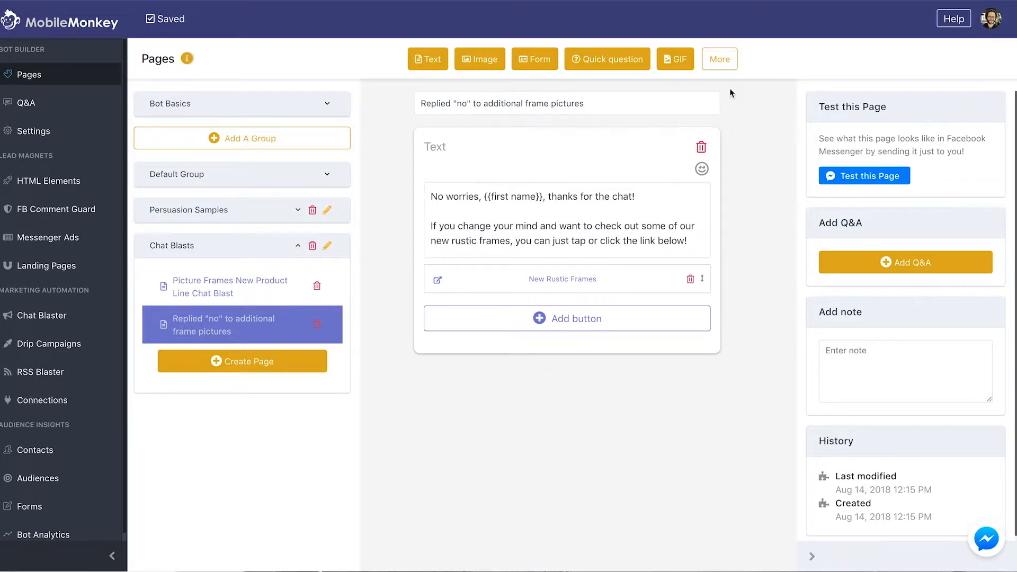
On the product line chat blast, set No thanks' associated page to 'Replied "no" to additional frame pictures'
left_click(246, 284)
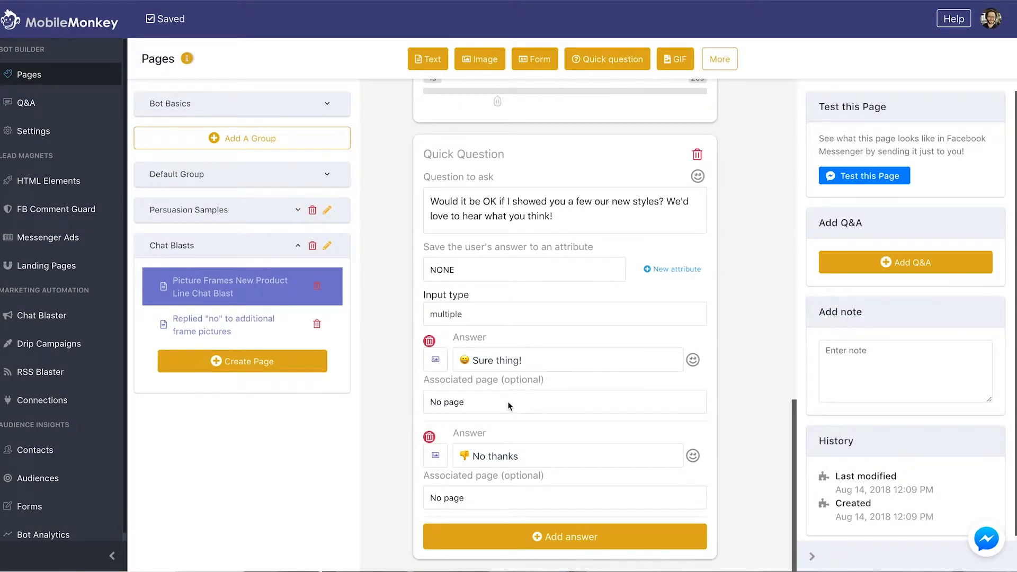
left_click(468, 503)
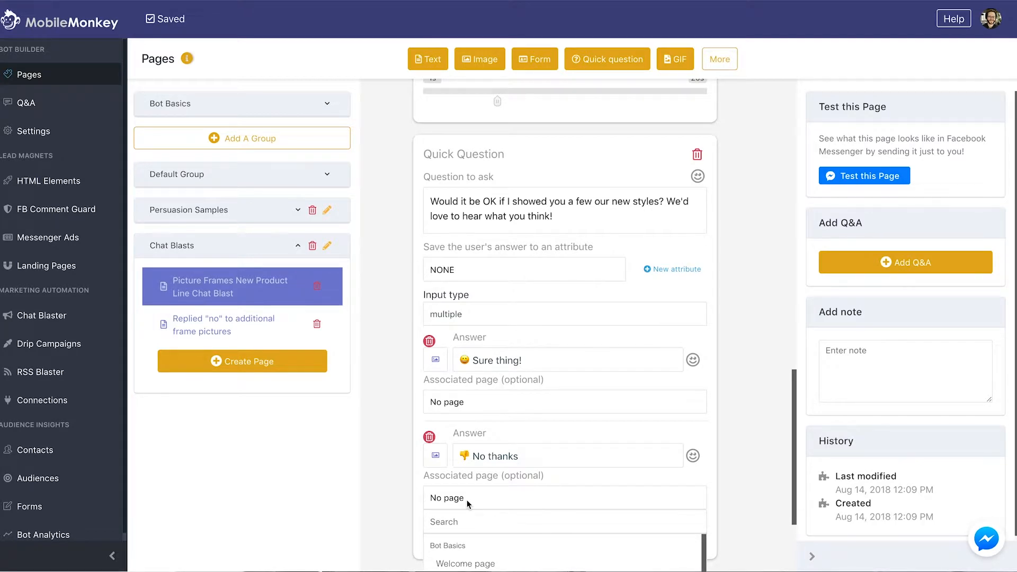
scroll(466, 499, "down", 3)
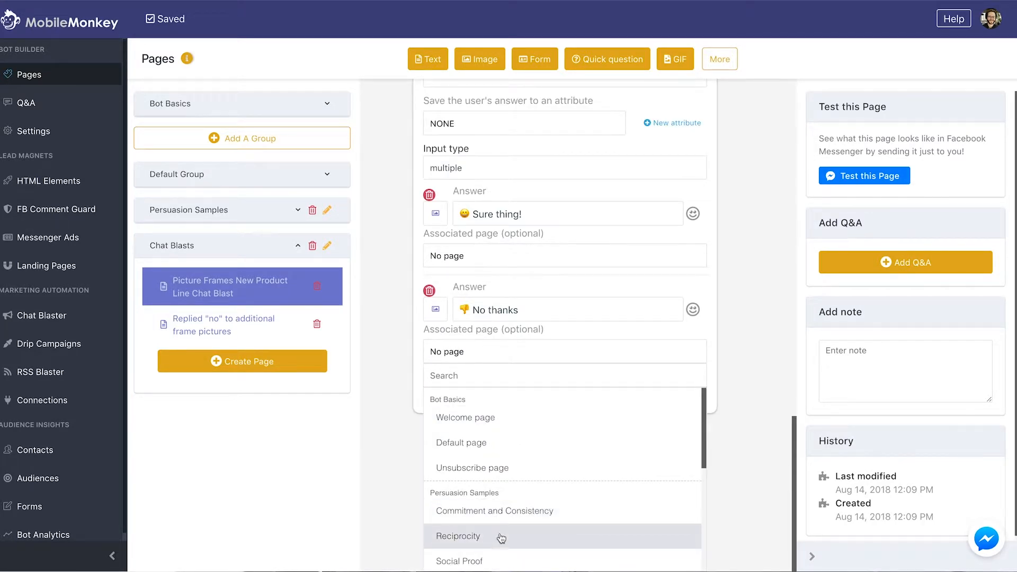
left_click_drag(705, 432, 699, 535)
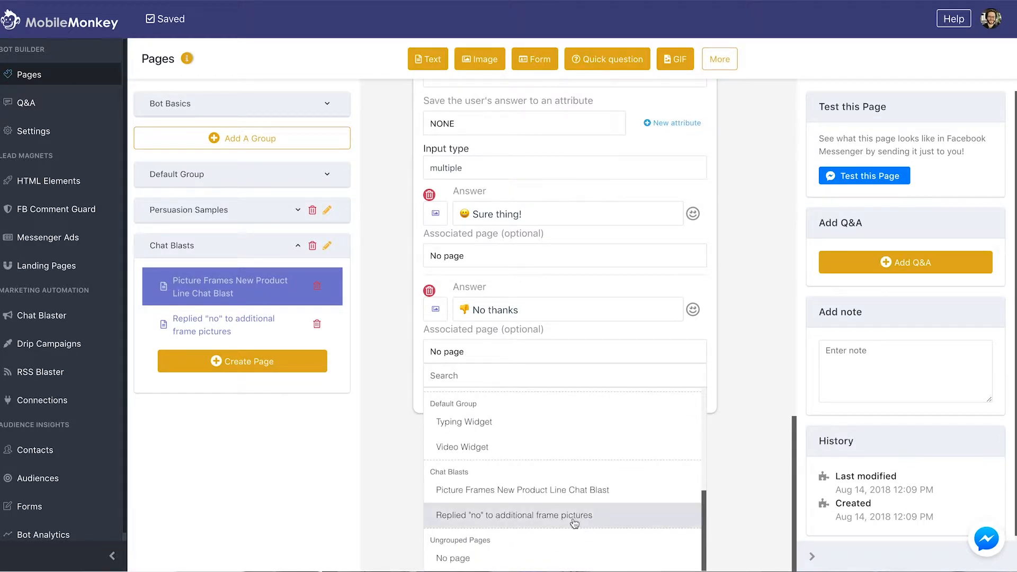
left_click(553, 517)
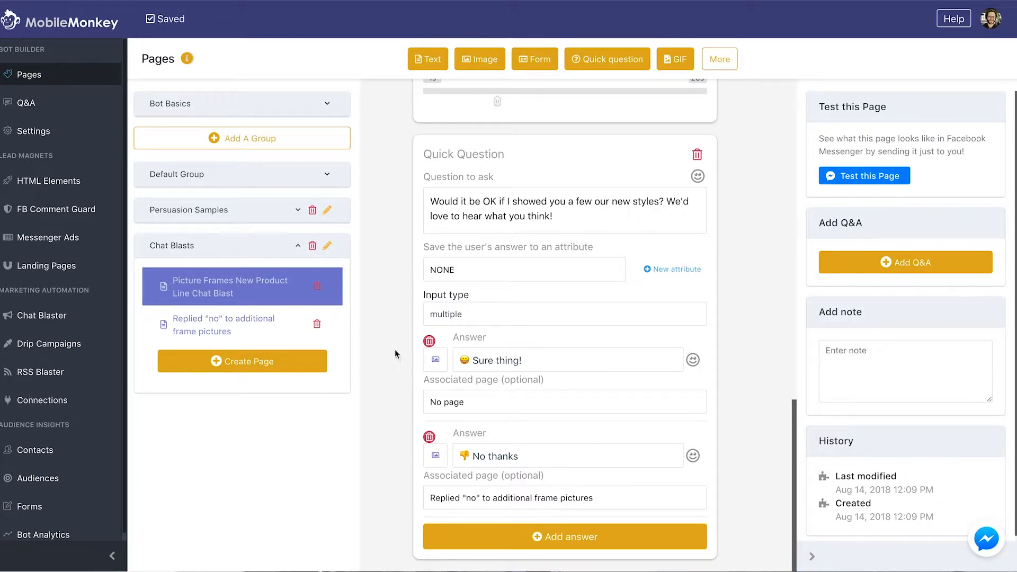
Check the 'Replied "no"' page, then add a typing pause after the product line blast's quick question
left_click(200, 327)
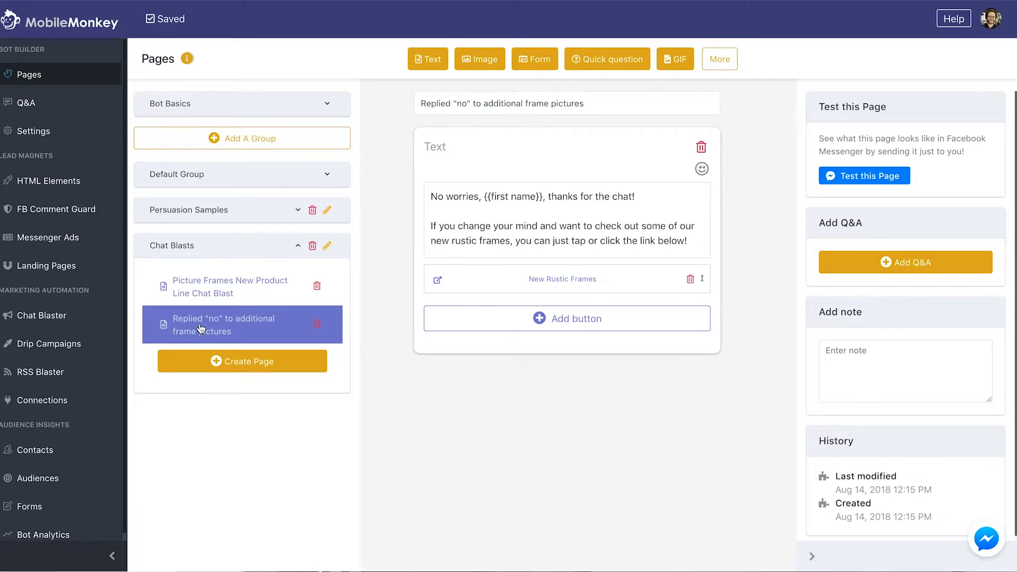
left_click(207, 285)
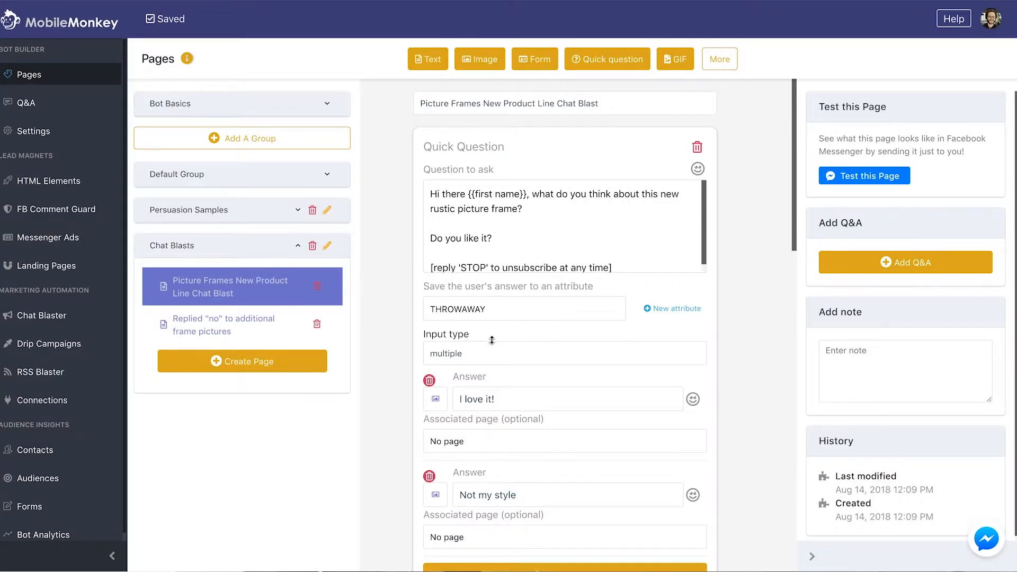
scroll(519, 363, "down", 7)
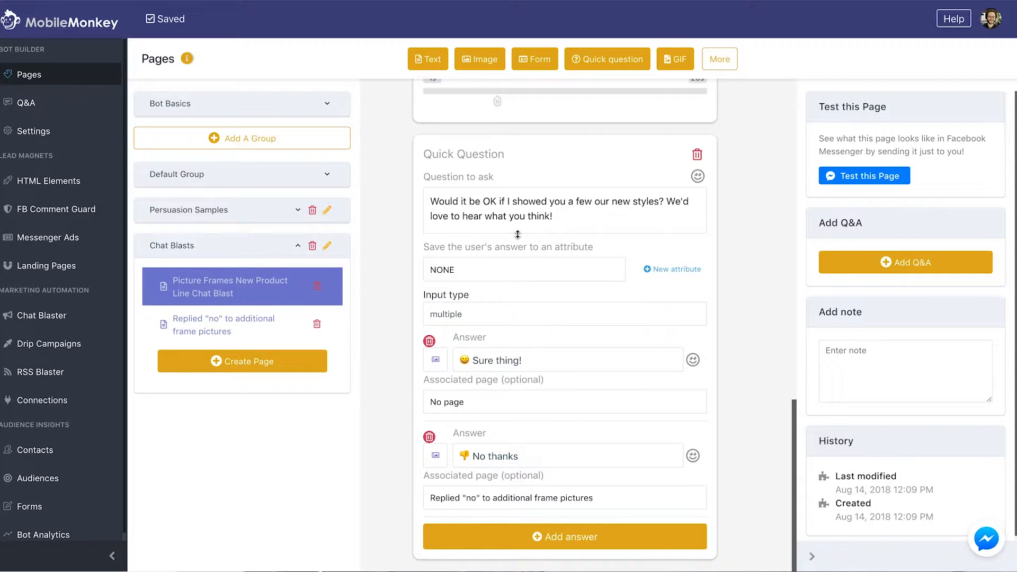
left_click(718, 61)
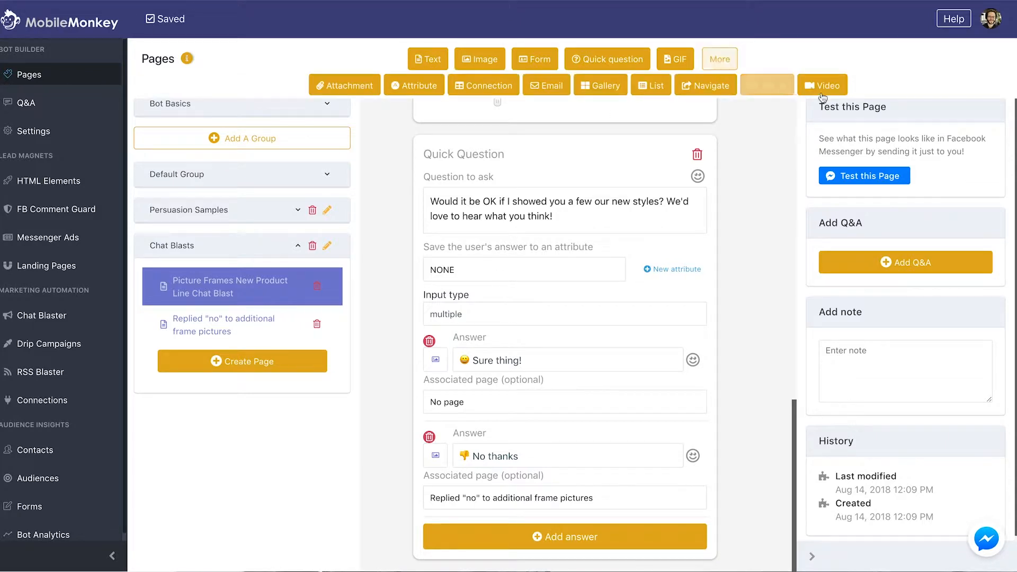
left_click(786, 87)
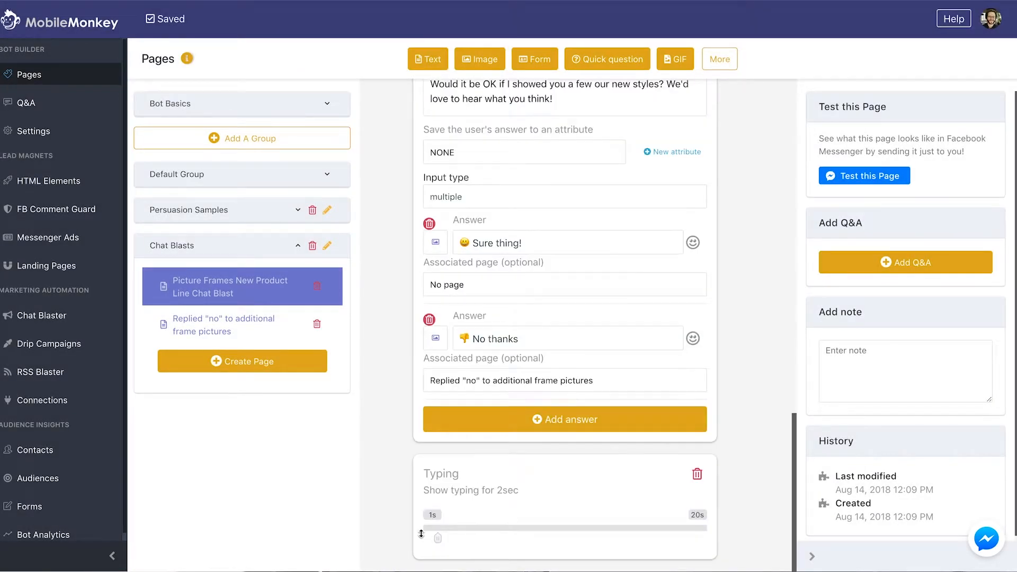
Set the typing pause to 5 seconds and add a blank product List element after it
left_click(482, 529)
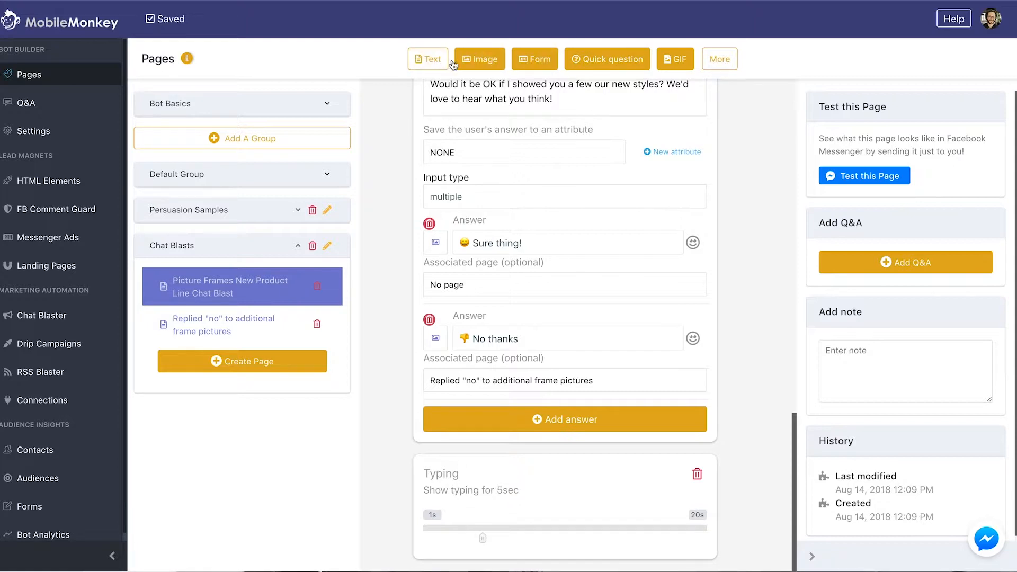
left_click(718, 60)
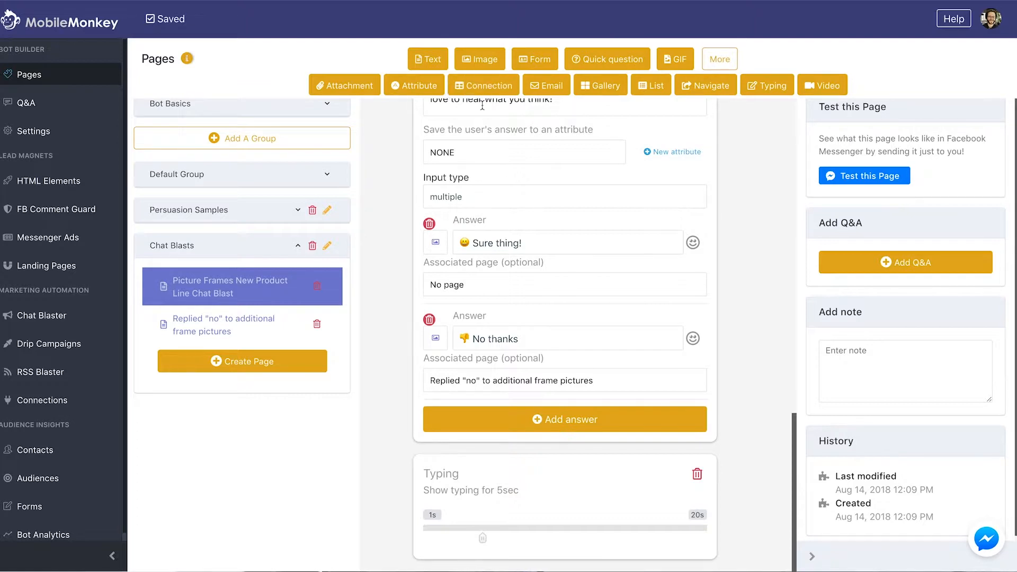
left_click(655, 87)
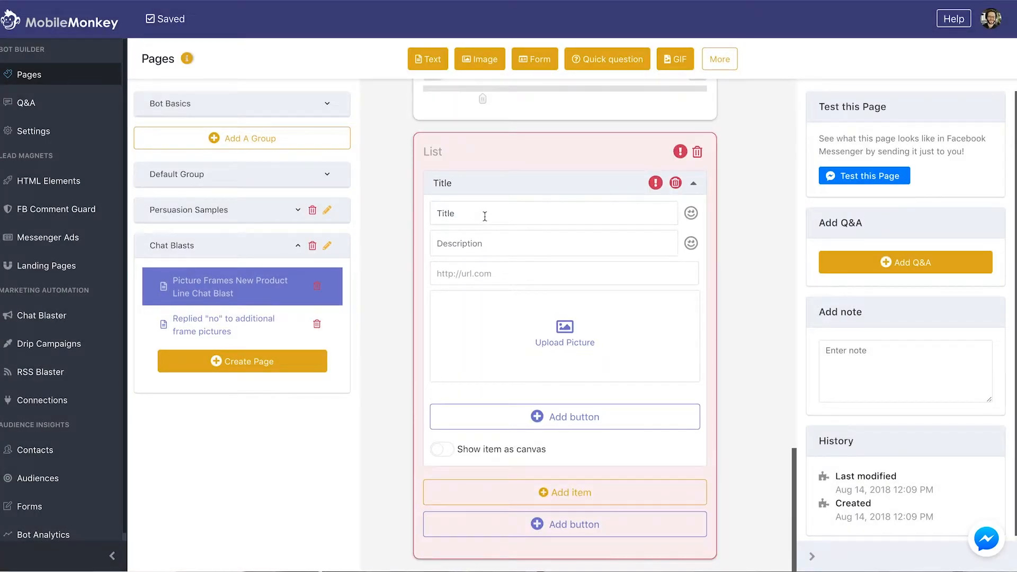
Upload BWL3.jpg as the first list item's picture and select its placeholder title
left_click(506, 329)
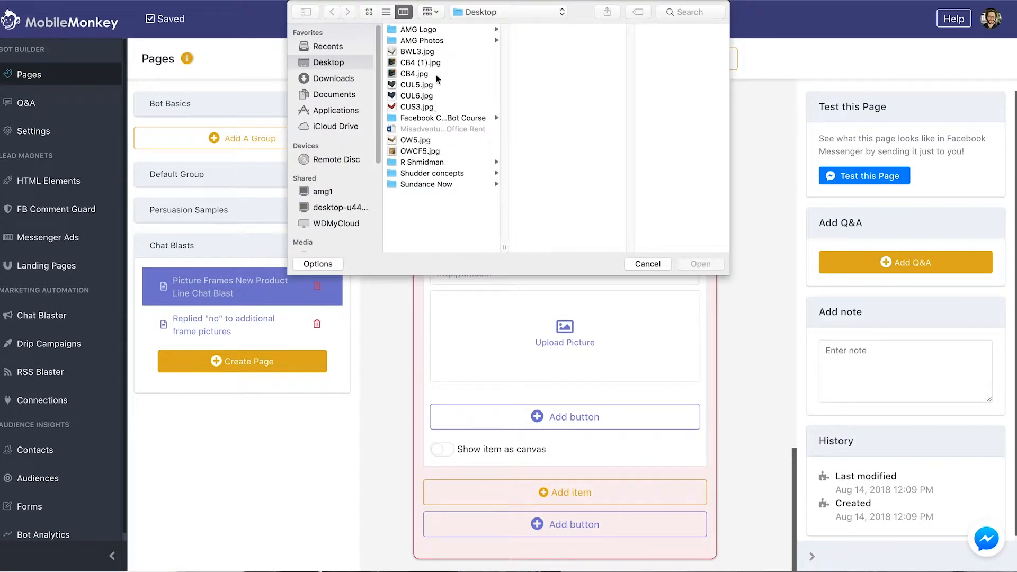
left_click(427, 52)
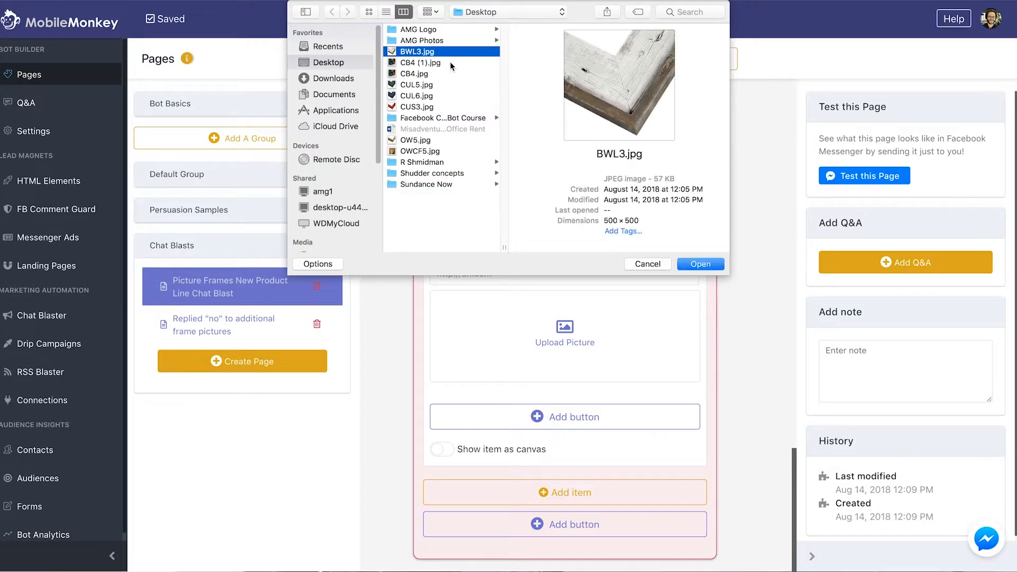
left_click(686, 264)
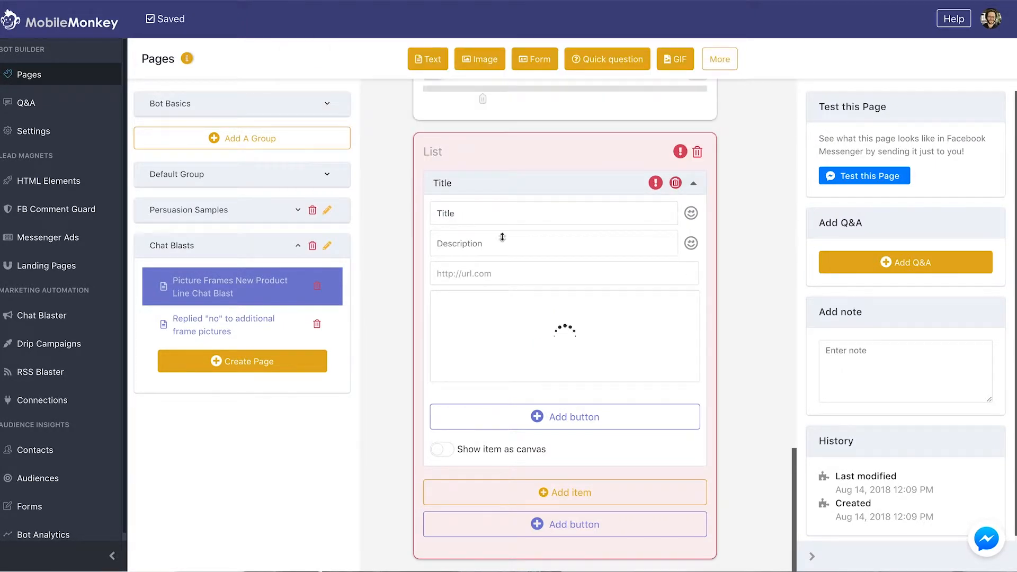
double_click(488, 205)
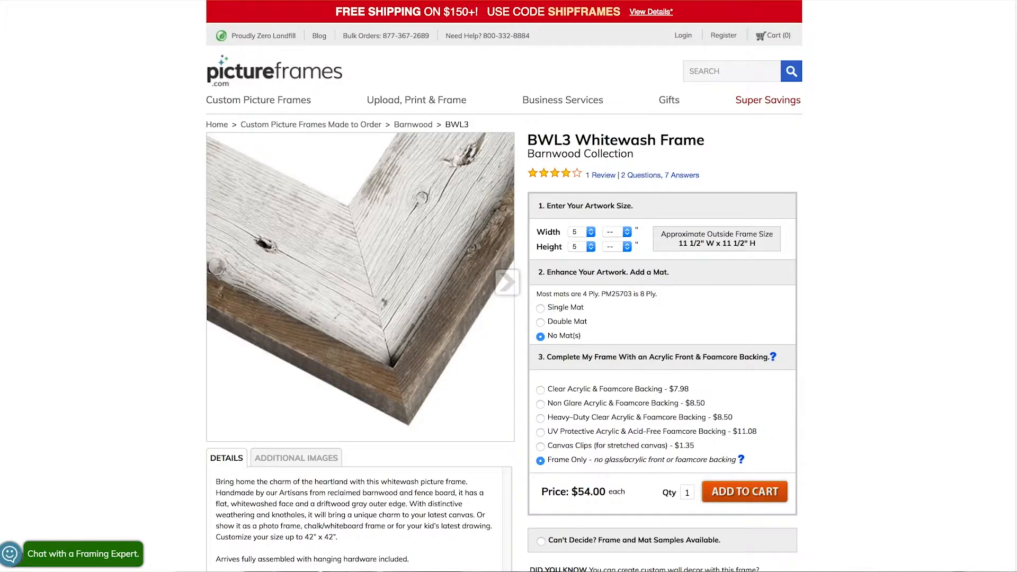
Paste the BWL3 Whitewash Frame product page URL into the first list item's link field
key("super+l")
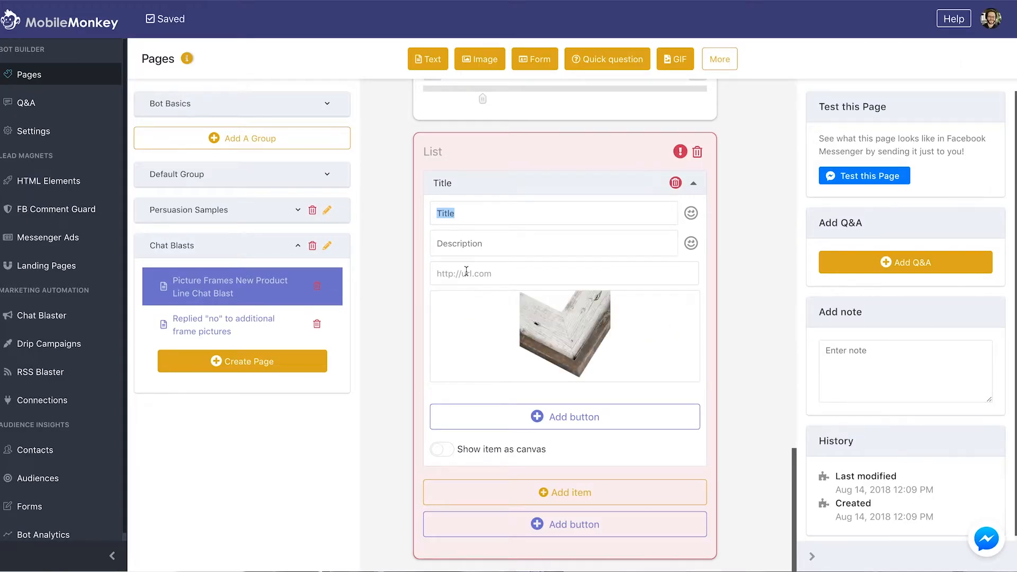
left_click(466, 273)
key("super+v")
left_click(464, 244)
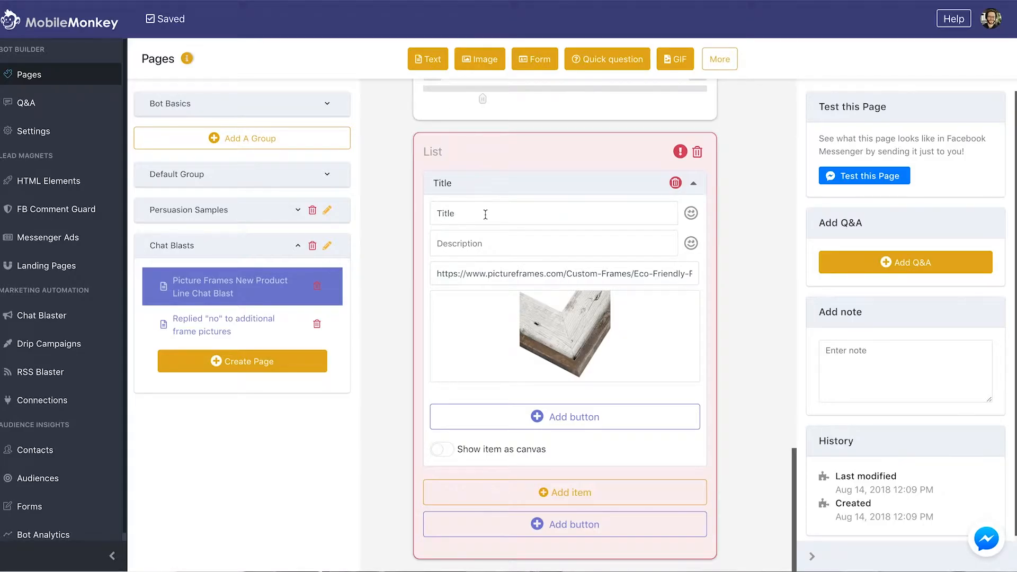
left_click(483, 212)
Title the first list item 'Sample Frame 1'
type("Samep")
key("BackSpace")
key("BackSpace")
type("ple Frame 1")
Add a second, empty item below the first list item
triple_click(494, 274)
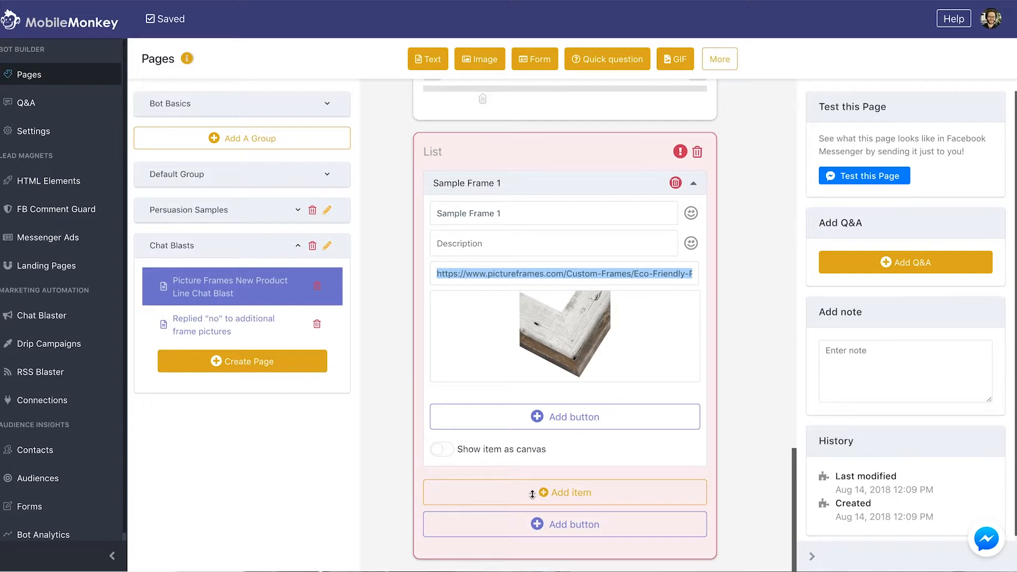
left_click(571, 491)
scroll(547, 466, "down", 5)
Give the second list item a frame picture, a 'Sample frame' title and the pasted product link
left_click(565, 351)
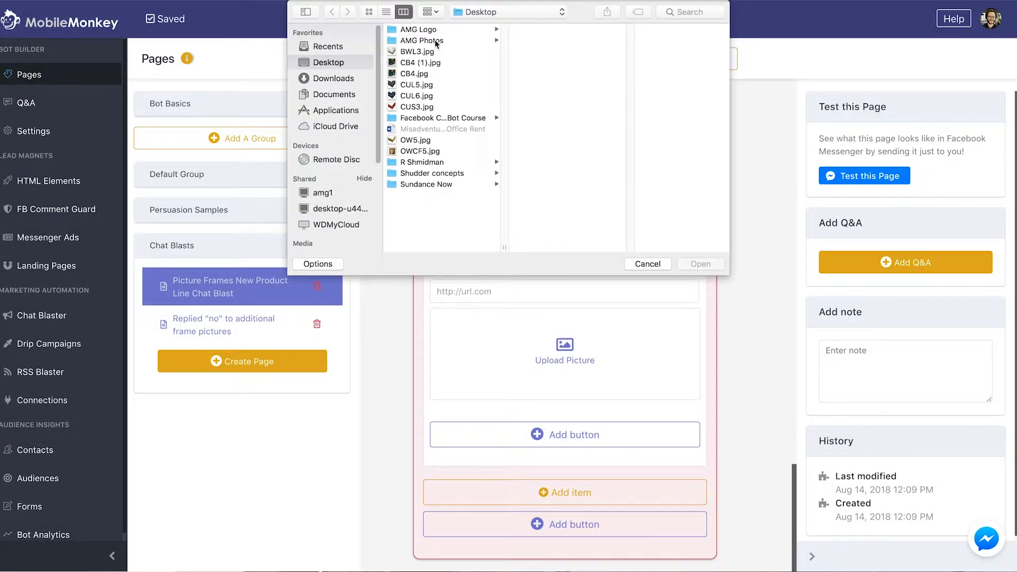
left_click(421, 62)
left_click(700, 263)
left_click(483, 226)
type("Sa")
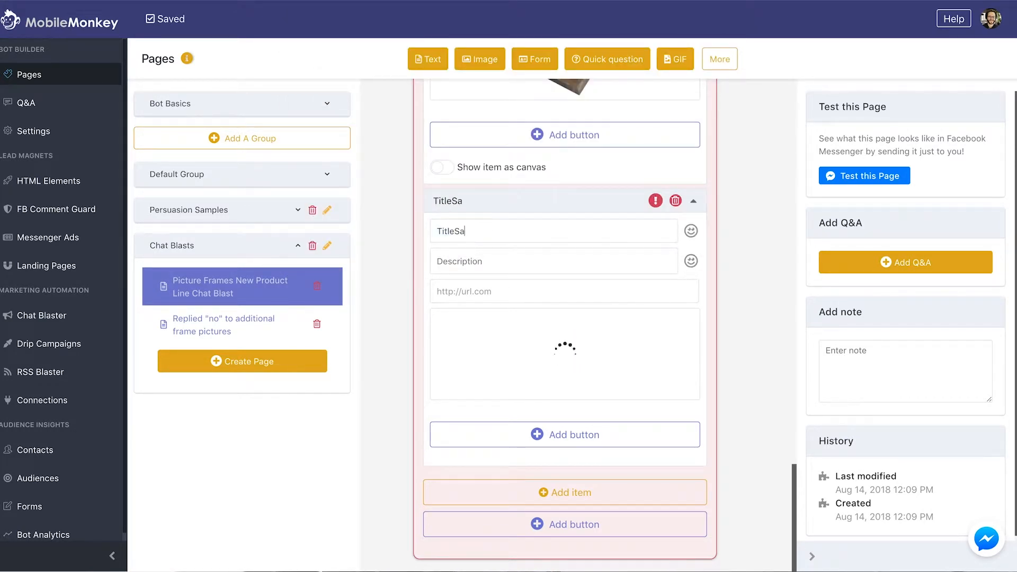
key("super+a")
type("Sample frame")
left_click(478, 291)
key("super+v")
Add a third list item with the CUL5.jpg frame picture and a 'Samp' title, then another blank item
left_click(544, 492)
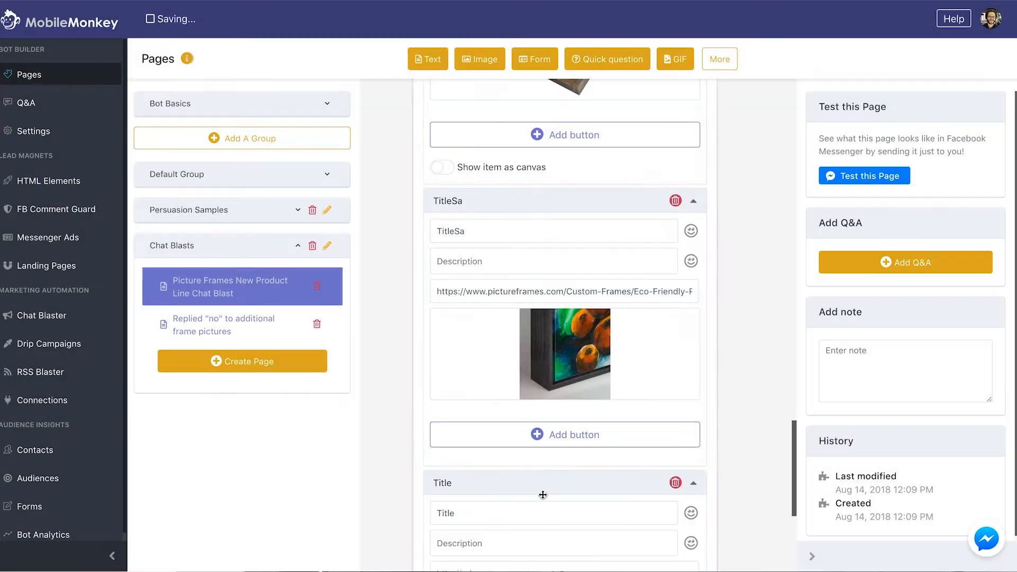
scroll(538, 476, "down", 5)
left_click(556, 370)
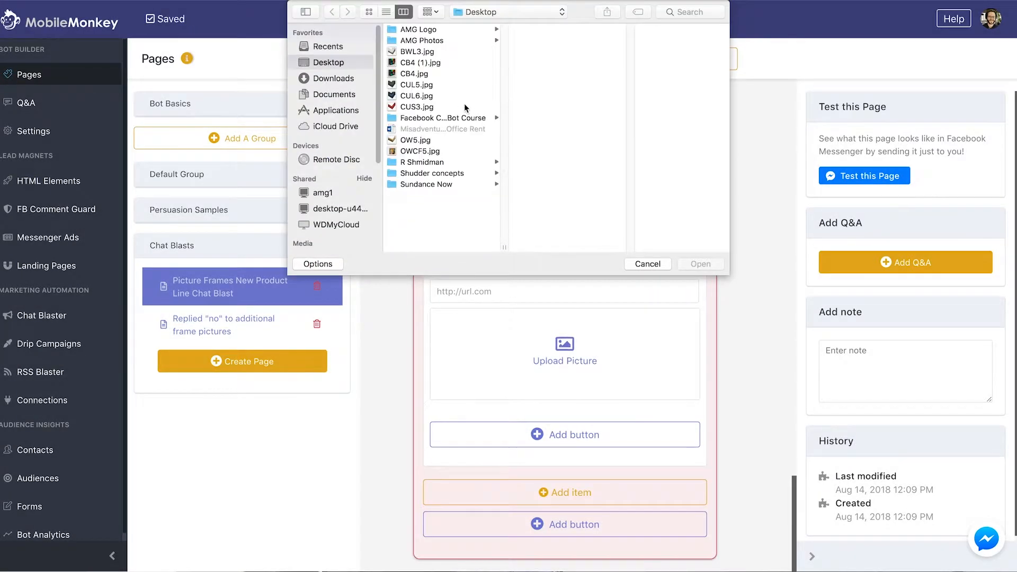
left_click(423, 84)
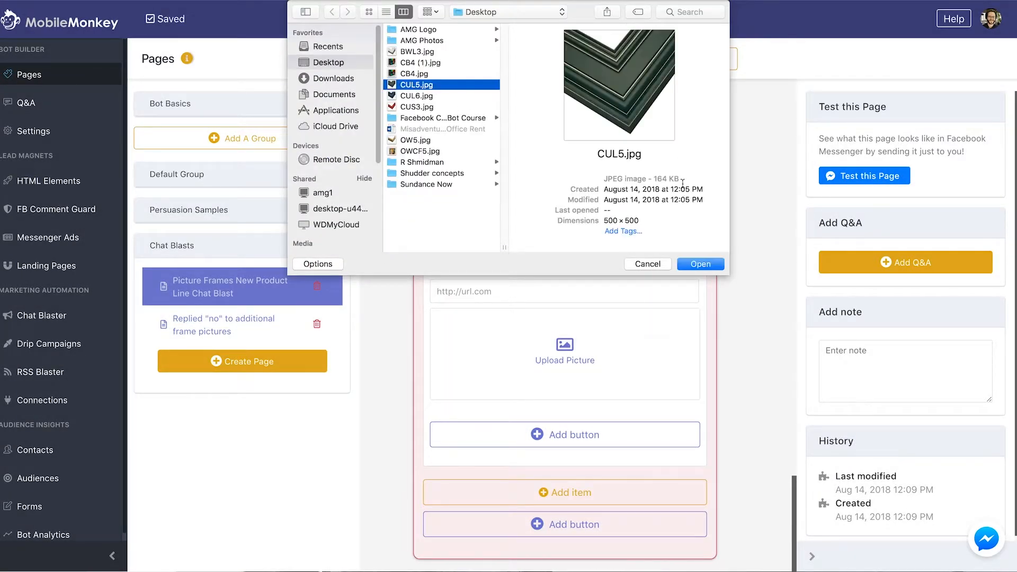
left_click(699, 263)
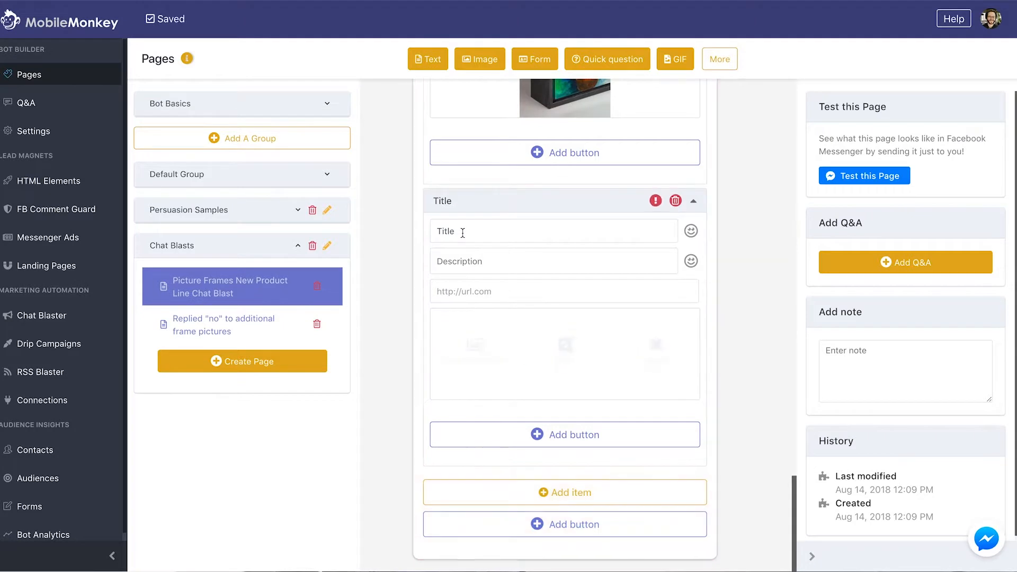
double_click(462, 233)
type("Sample 4")
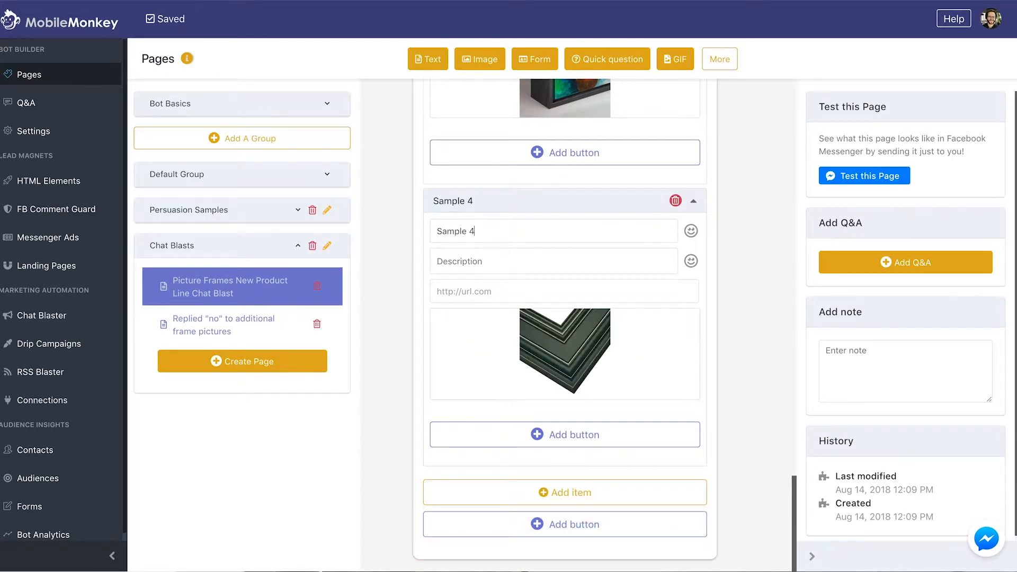
left_click(521, 492)
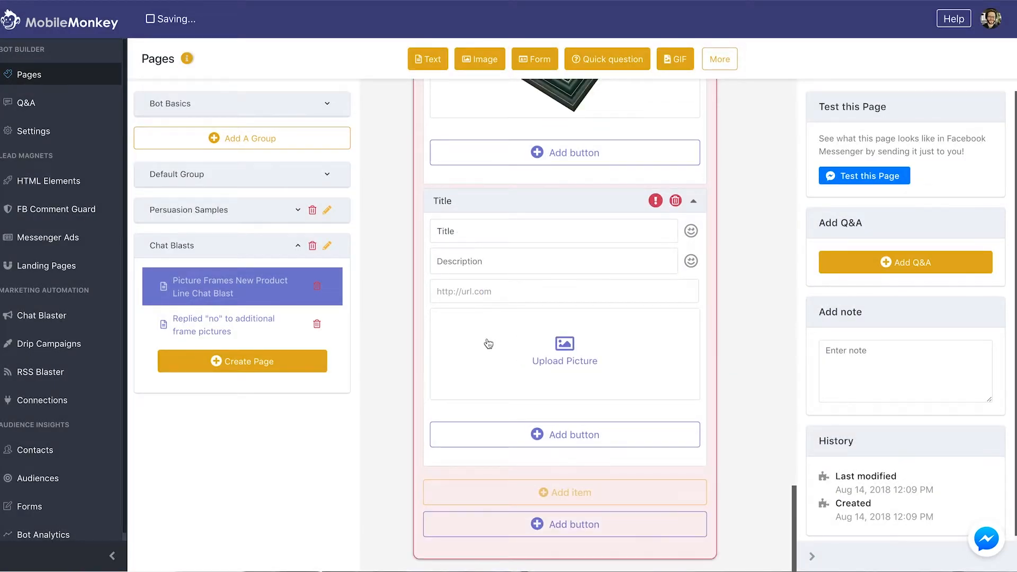
Upload the CUL6.jpg navy frame picture to the new list item and start its title
left_click(490, 342)
left_click(414, 97)
left_click(417, 106)
left_click(420, 98)
left_click(700, 264)
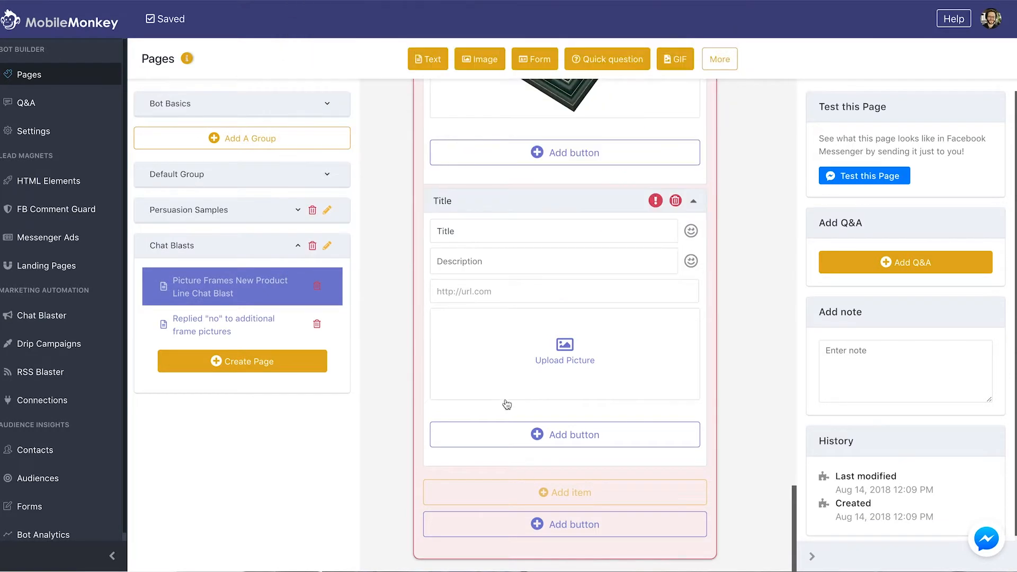
double_click(470, 231)
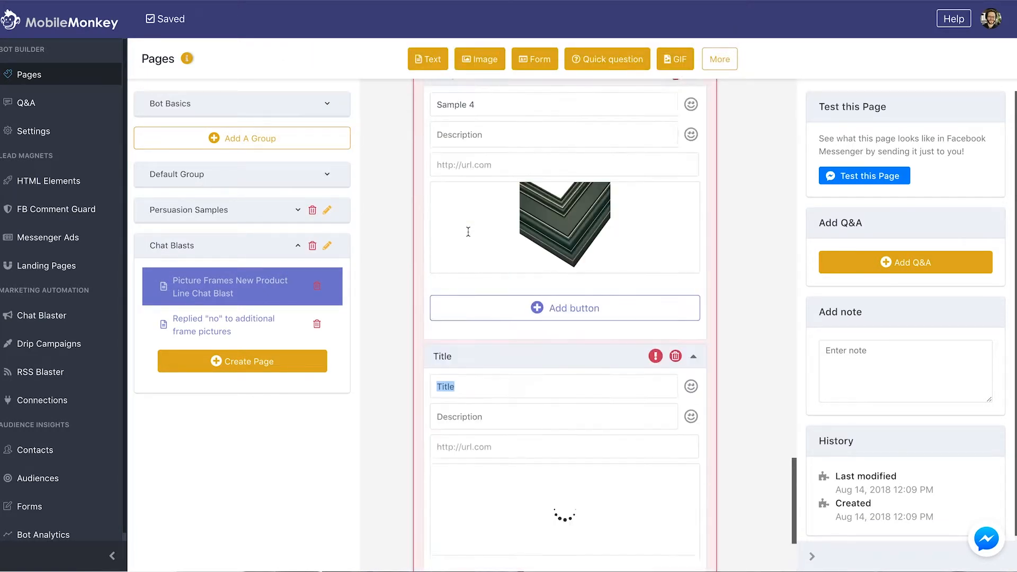
type("Samp")
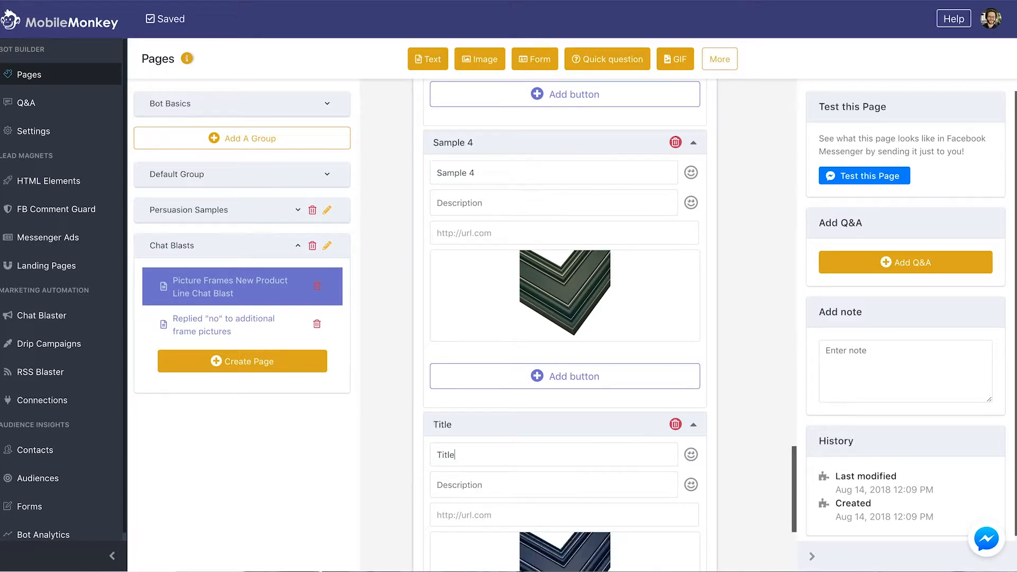
Title the item 'Sample 5' and paste the pictureframes.com product link into its URL field
scroll(453, 403, "down", 1)
double_click(454, 380)
type("Sample 5")
scroll(503, 406, "down", 1)
left_click(498, 391)
key("ctrl+v")
scroll(503, 397, "down", 2)
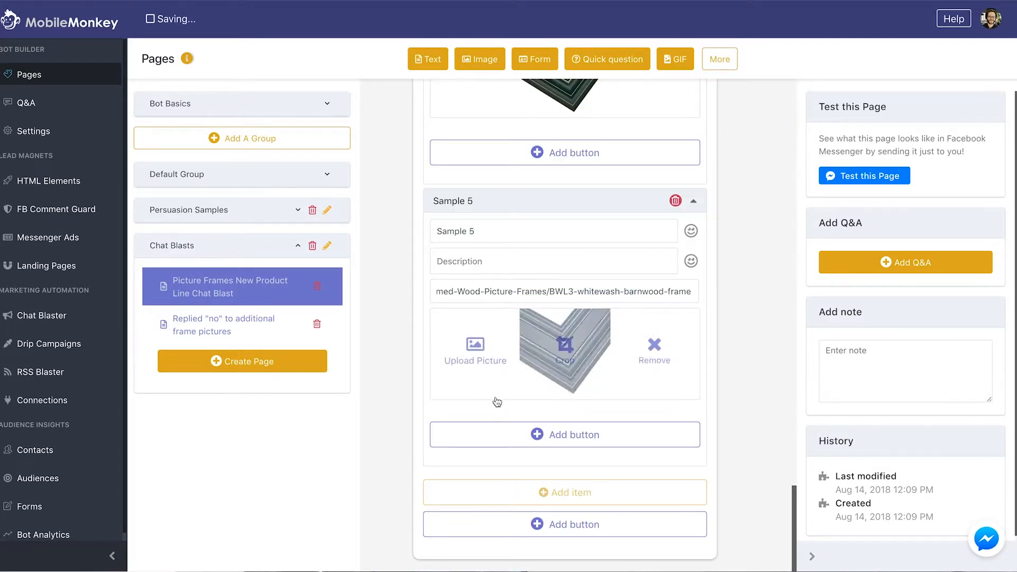
left_click(566, 495)
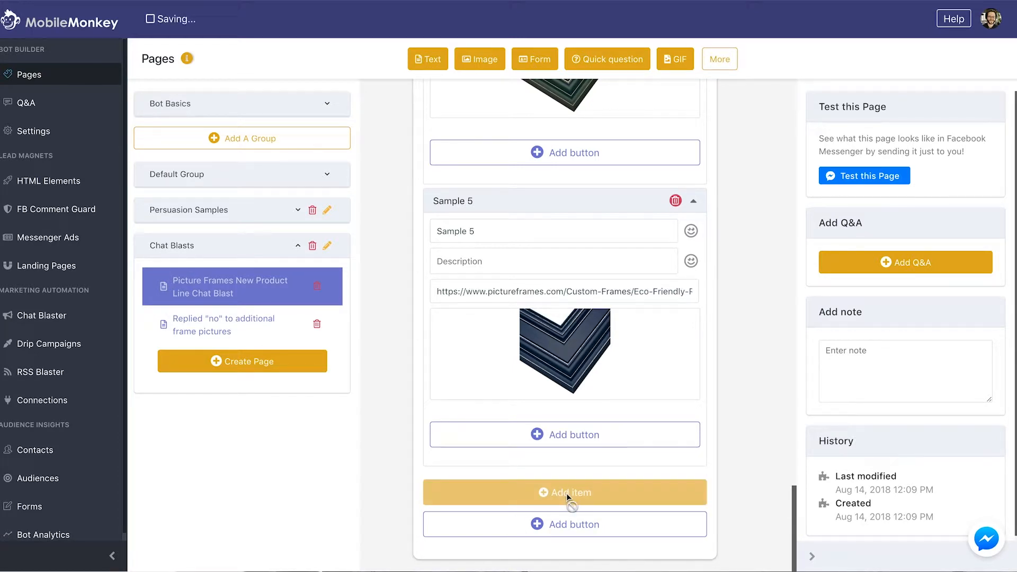
Retitle the mistyped second list item 'Sample Frame 2'
scroll(389, 412, "up", 10)
scroll(387, 412, "down", 6)
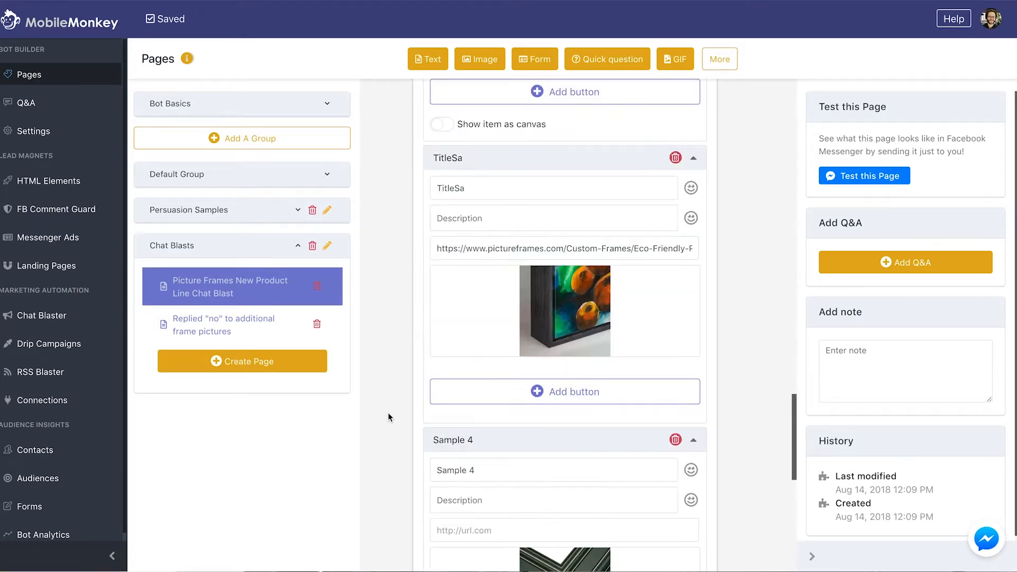
key("ctrl+a")
type("Sample Frame 2")
Scroll through the product list to check Sample Frame 1, Sample Frame 2, Sample 4 and Sample 5
scroll(568, 335, "down", 8)
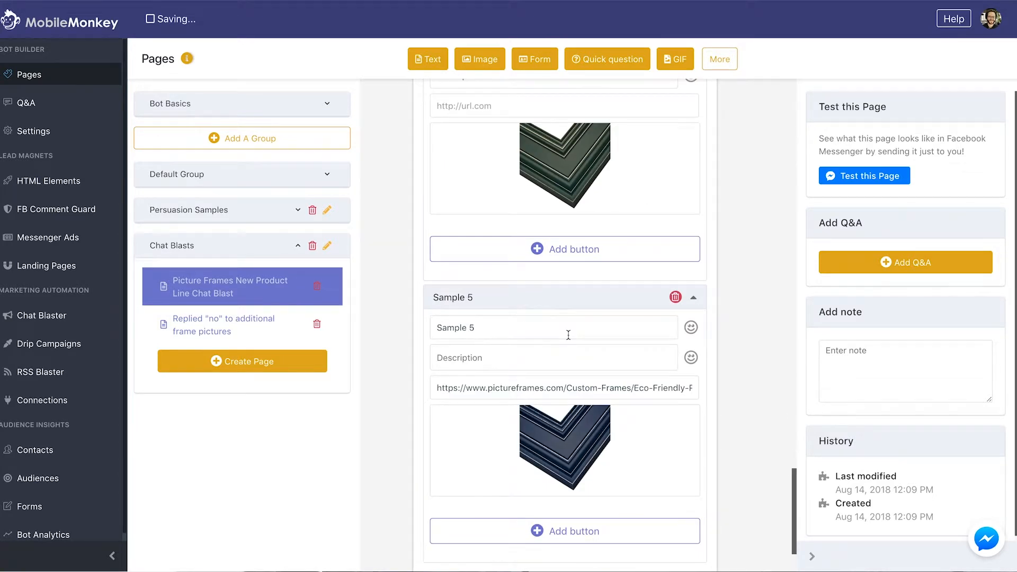
scroll(569, 334, "down", 2)
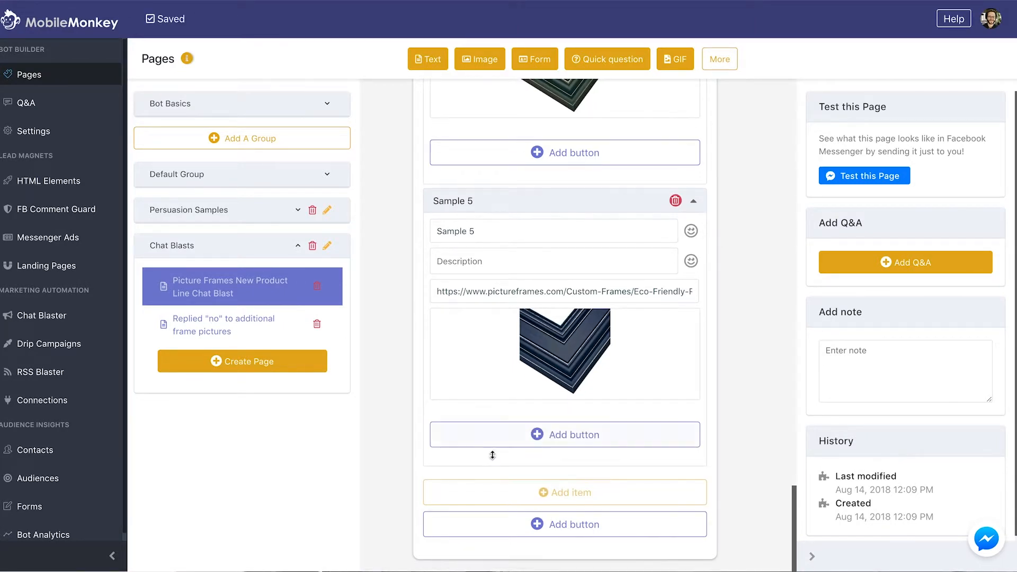
scroll(540, 466, "up", 1)
scroll(422, 358, "up", 15)
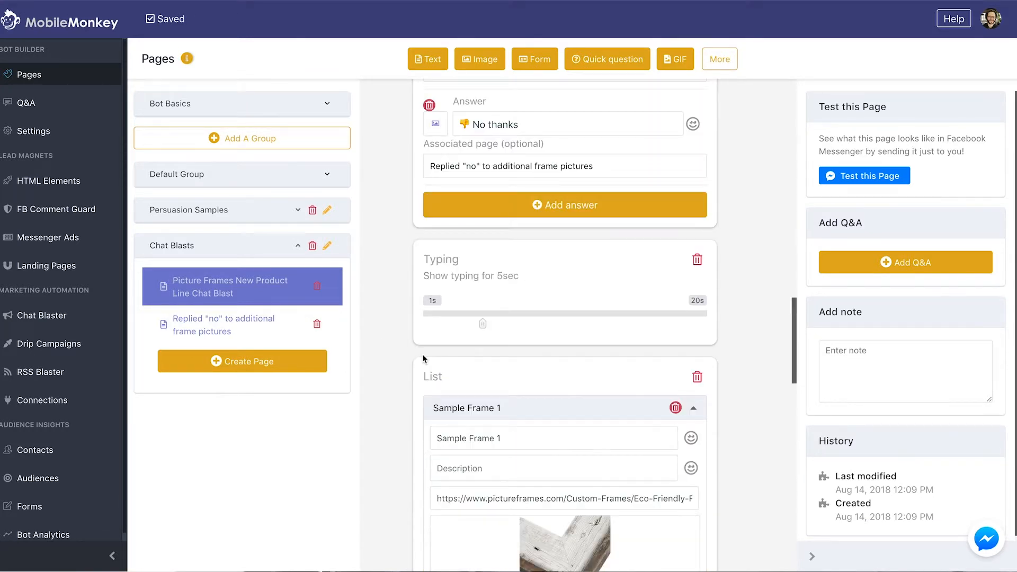
scroll(422, 358, "down", 15)
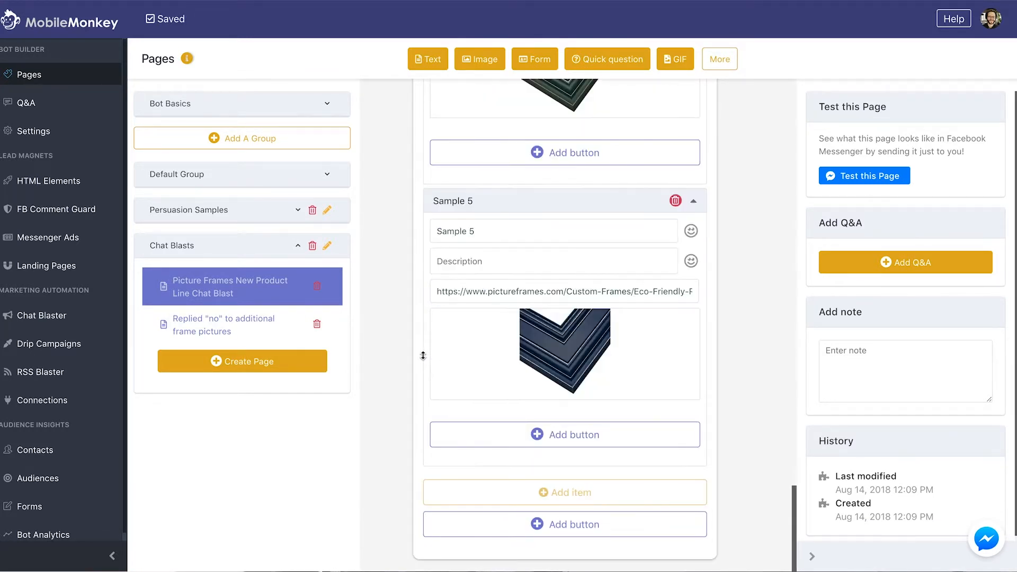
scroll(422, 355, "up", 10)
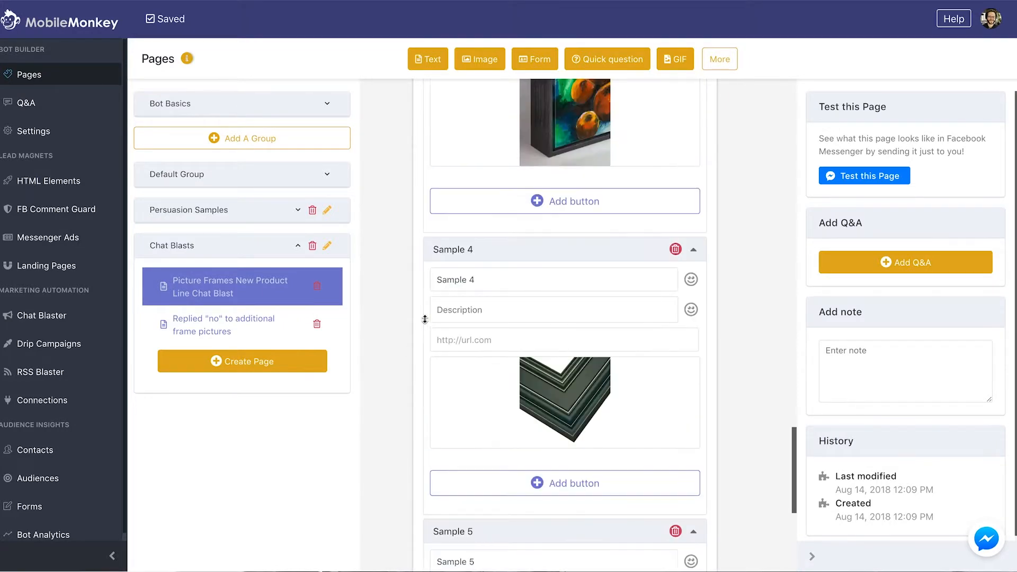
scroll(424, 318, "up", 5)
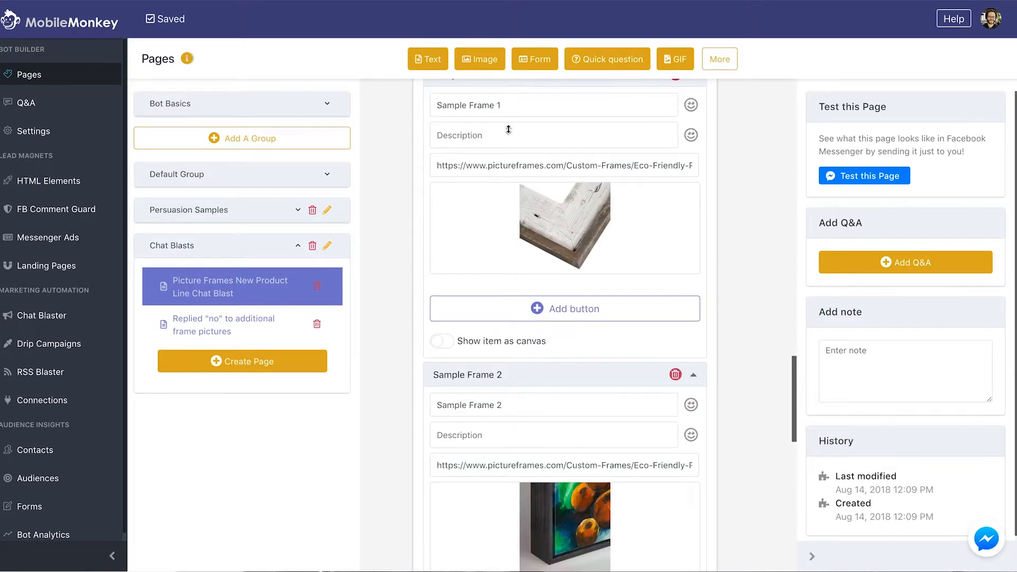
mouse_move(471, 222)
scroll(472, 222, "down", 15)
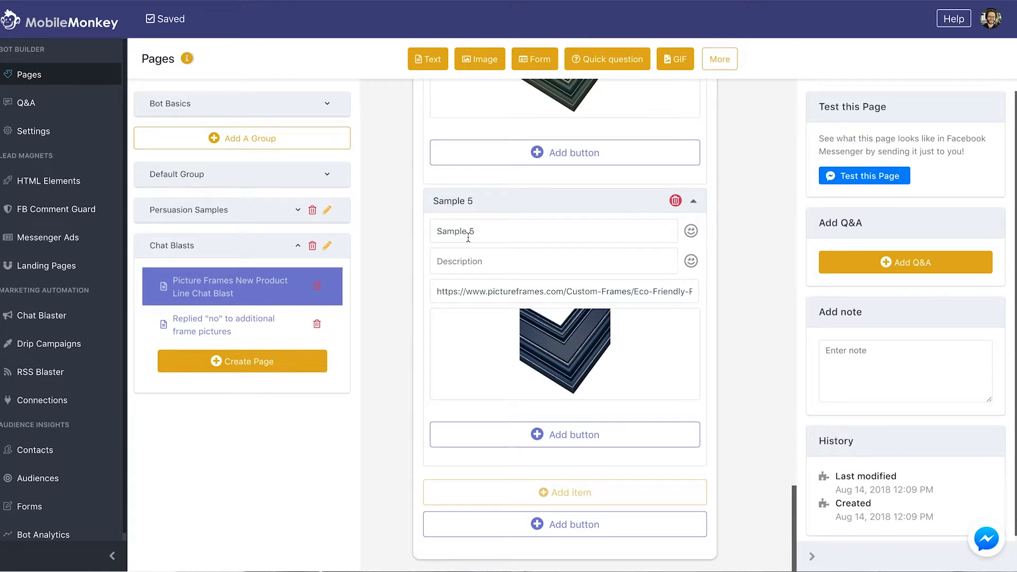
scroll(468, 238, "up", 10)
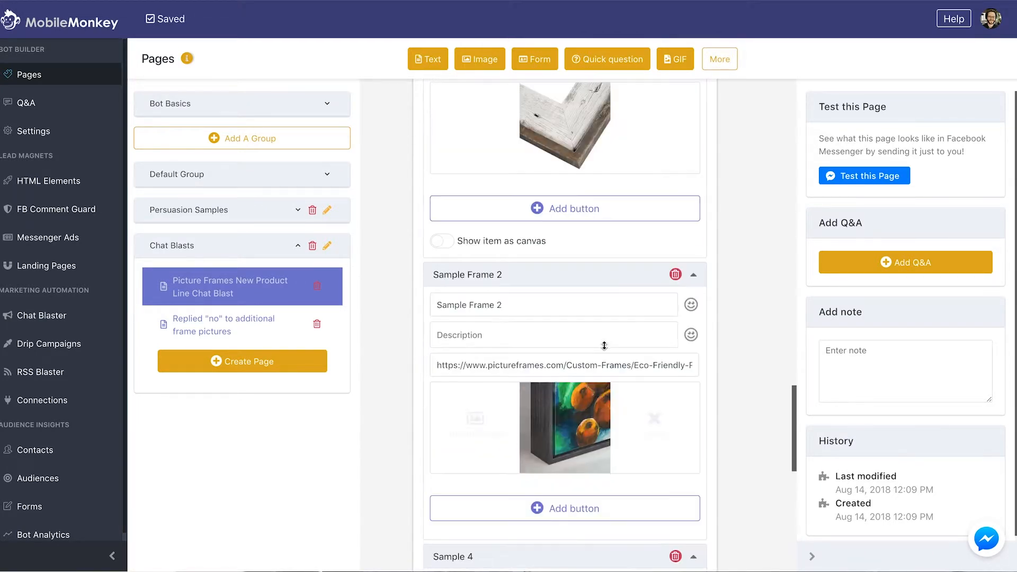
Add a 'Shop Now!' URL button with the pasted product link to Sample Frame 1
left_click(548, 225)
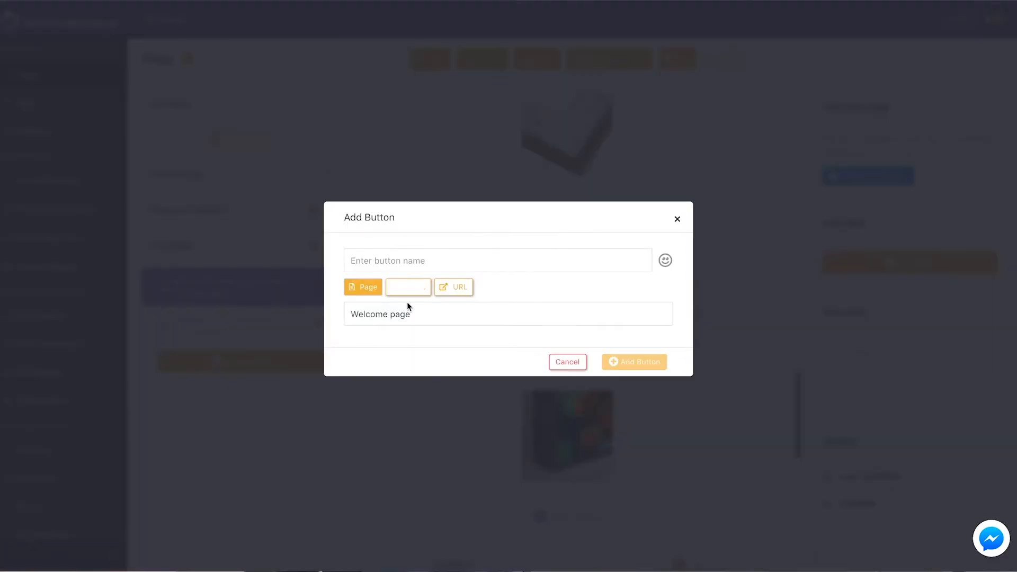
left_click(455, 294)
key("ctrl+v")
left_click(389, 260)
type("Sh")
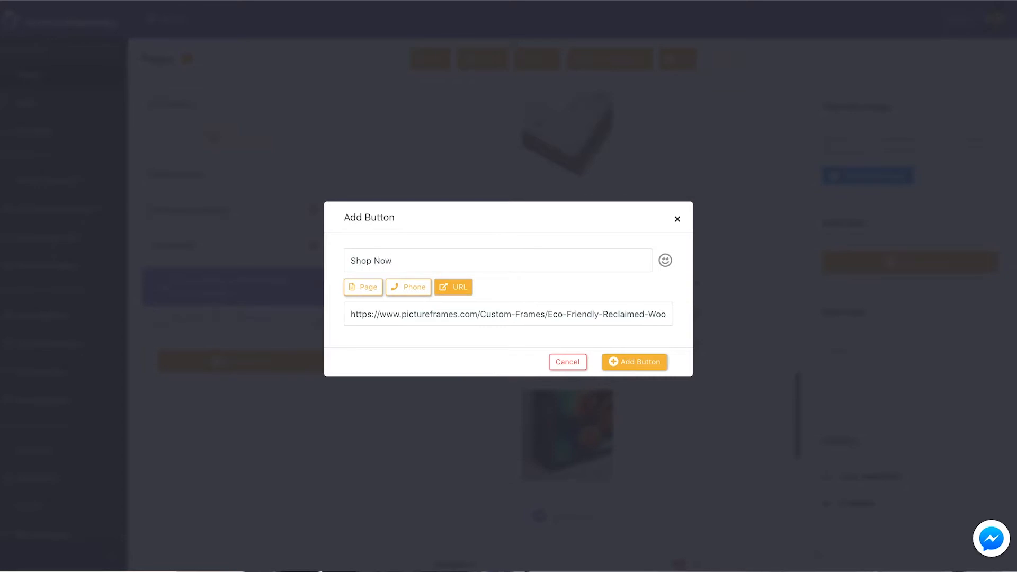
left_click(619, 361)
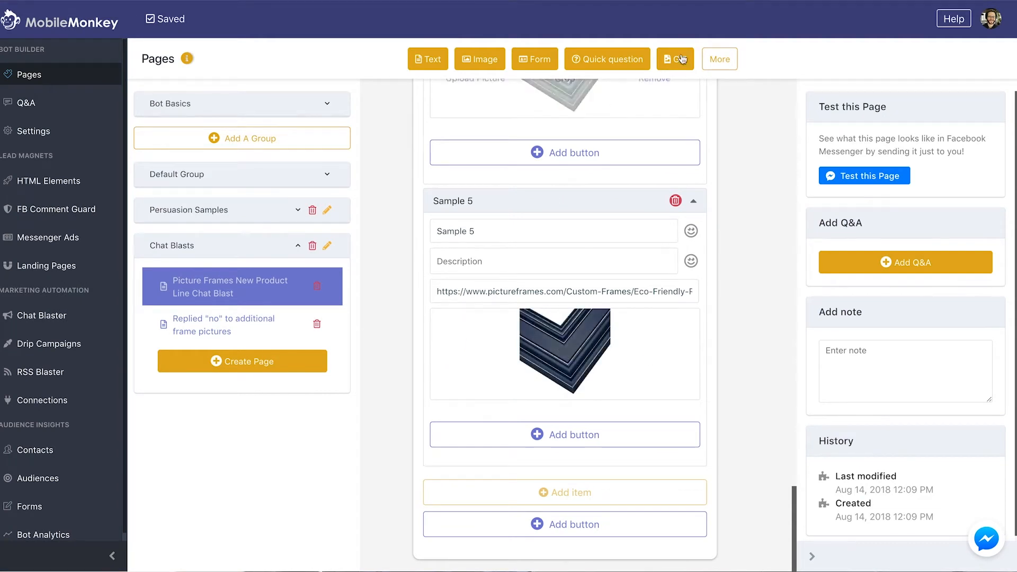
left_click(715, 59)
Add a 5-second typing pause and a text starting 'Hope you like our new styles, {{first name}}!'
left_click(778, 86)
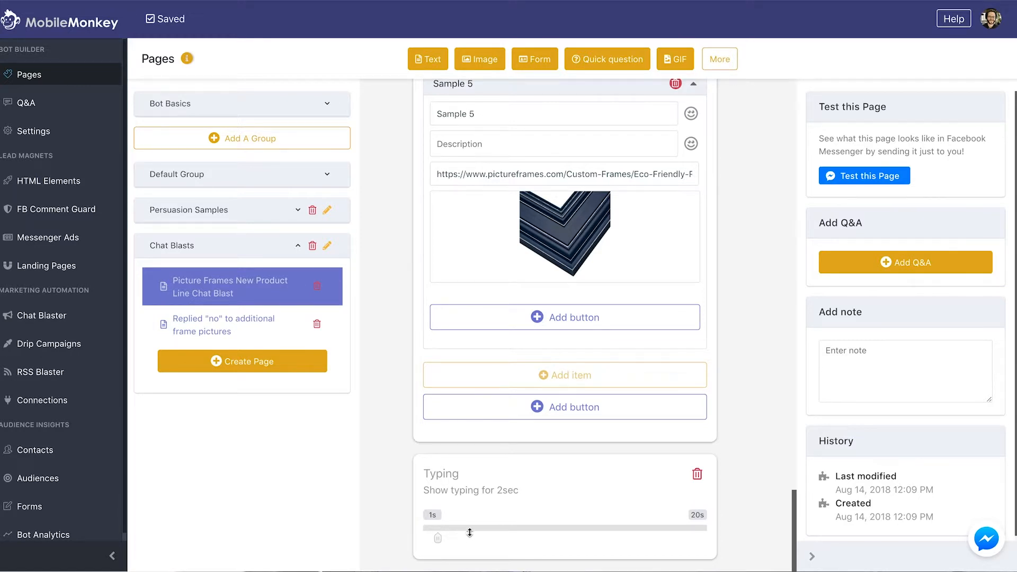
left_click(483, 529)
left_click(428, 56)
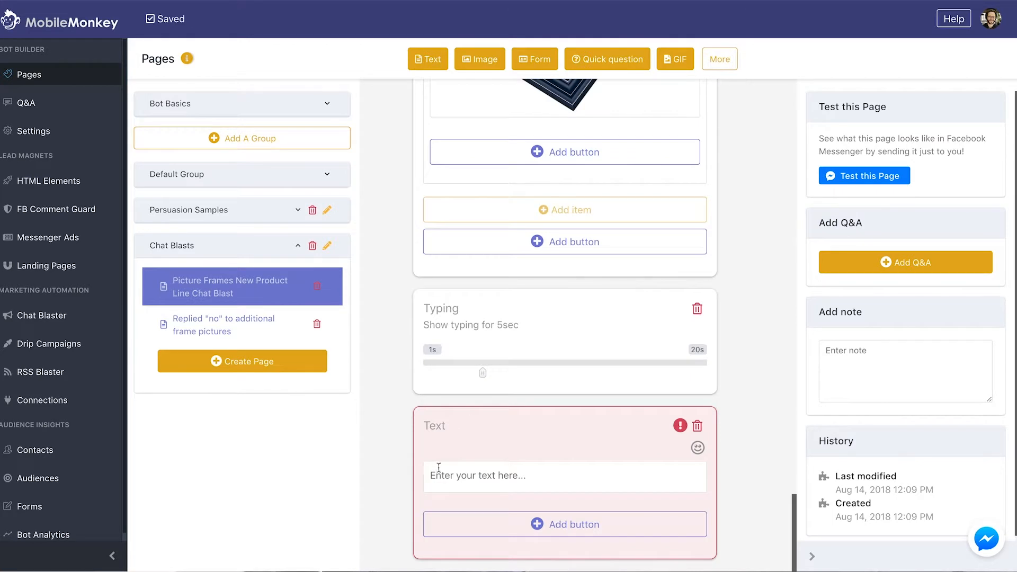
type("Hope you like our ne s")
type("tyles, {{")
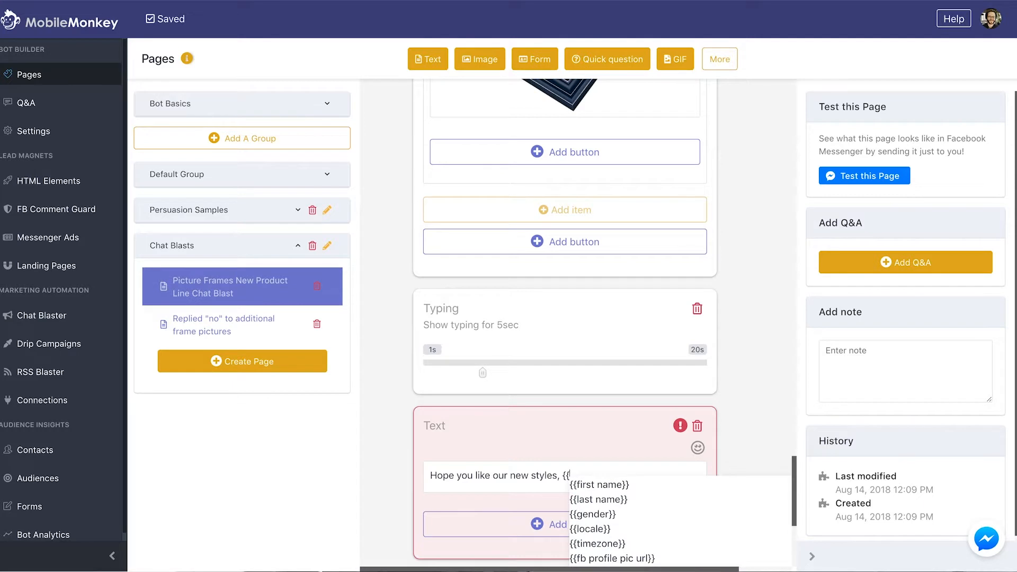
key("Return")
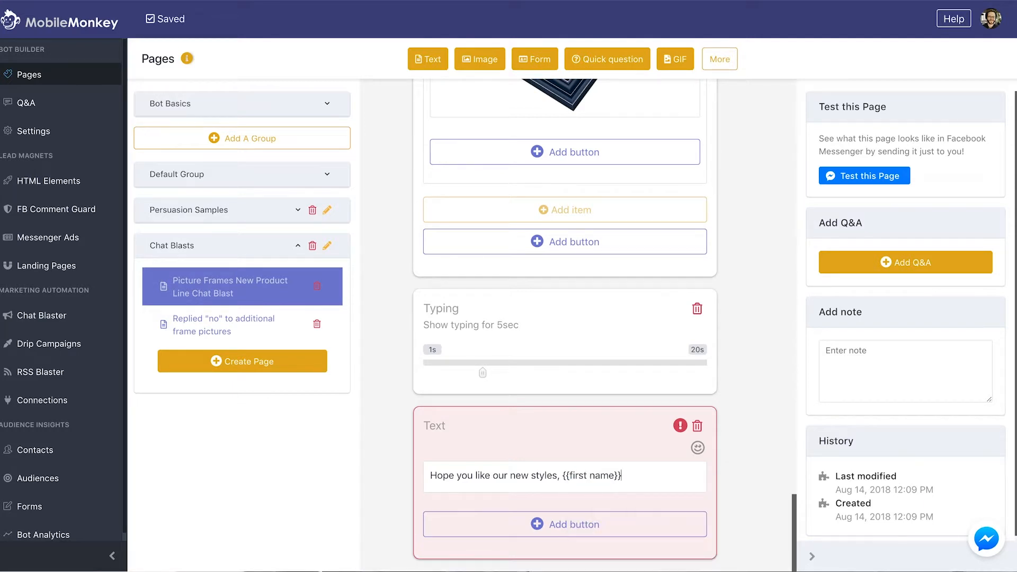
type("!")
Add a second line: shop online using the links above, or call customer service using the button below
key("Return")
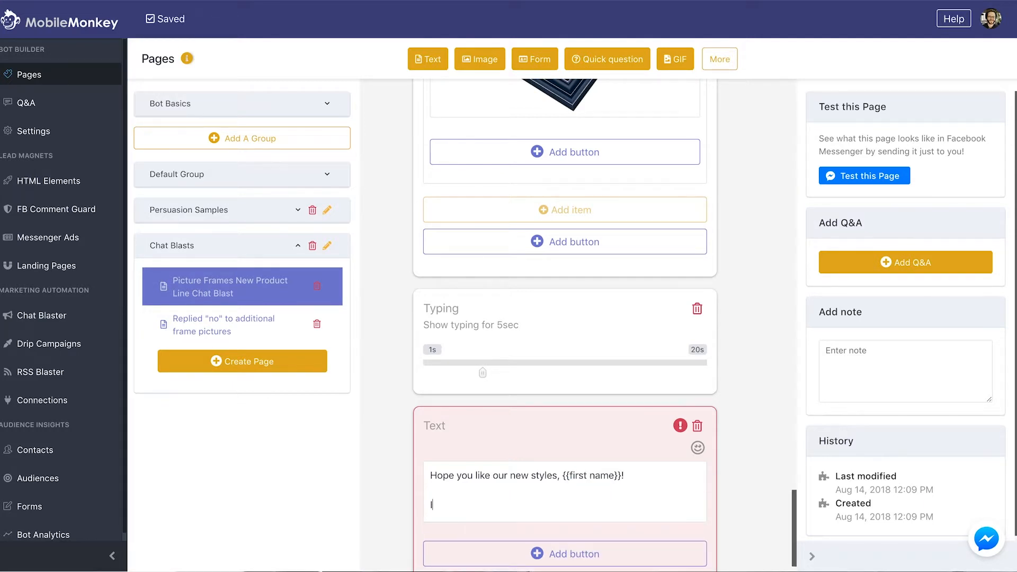
type("You can shop online using")
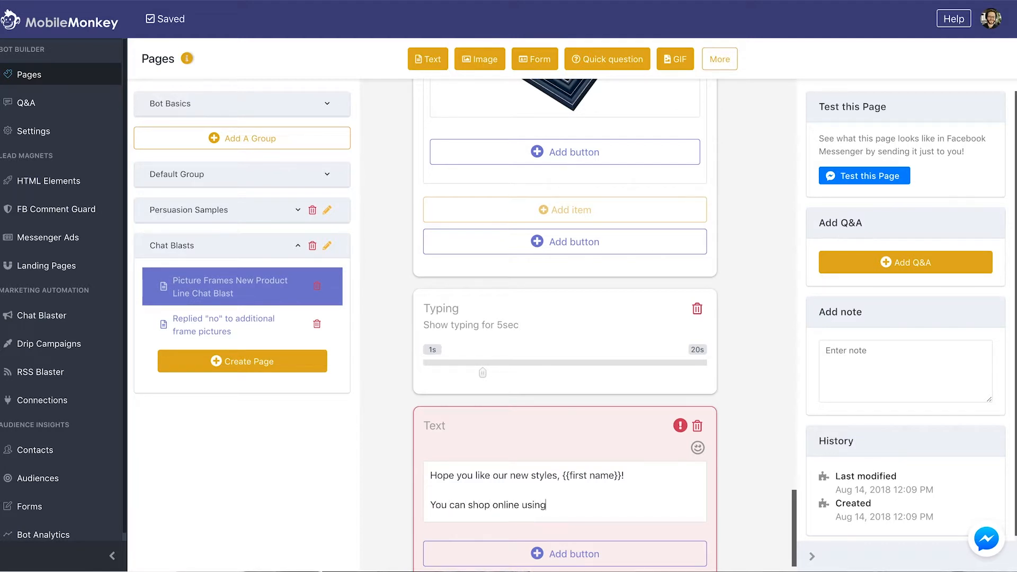
type(" the links above, or cas")
type("l our cust")
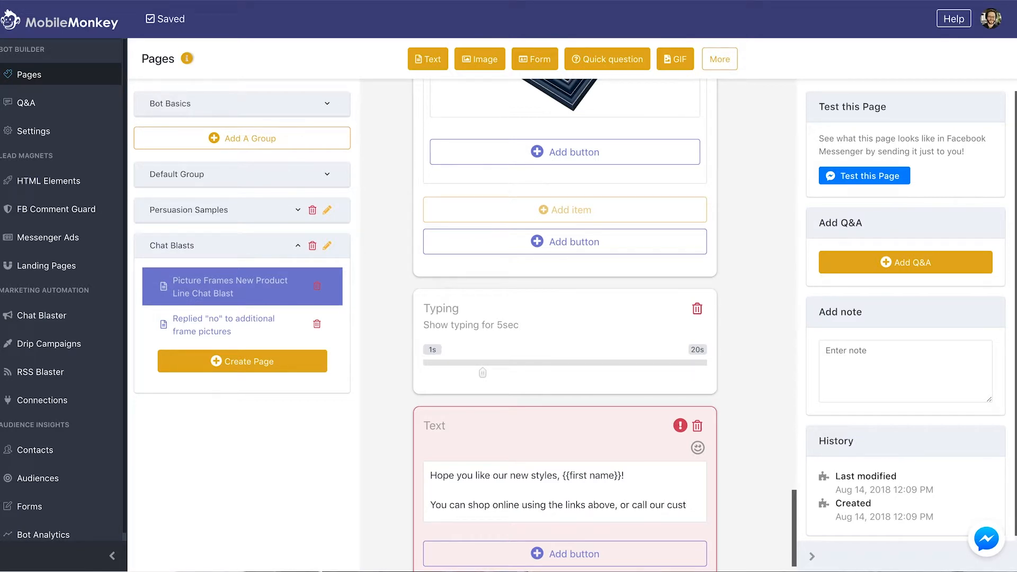
type("eomer service department to place an order of")
key("BackSpace")
type("ver the phone u")
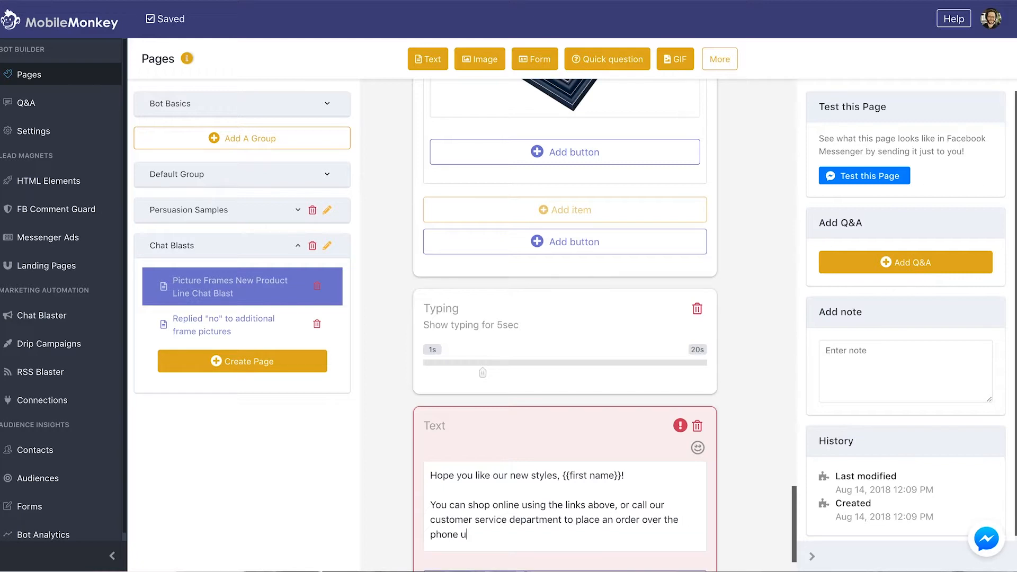
type("sing the ")
type("number")
key("BackSpace")
key("BackSpace")
key("BackSpace")
key("BackSpace")
key("BackSpace")
key("BackSpace")
type("bit")
type("utton below")
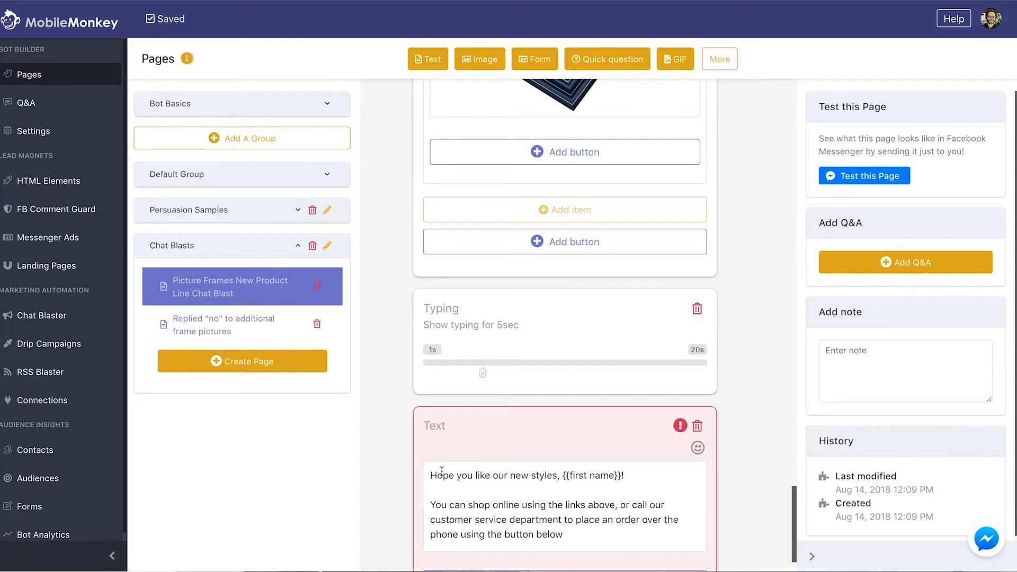
scroll(441, 471, "down", 1)
Add an 'Order By Phone' call button with the store's phone number under the message
left_click(453, 524)
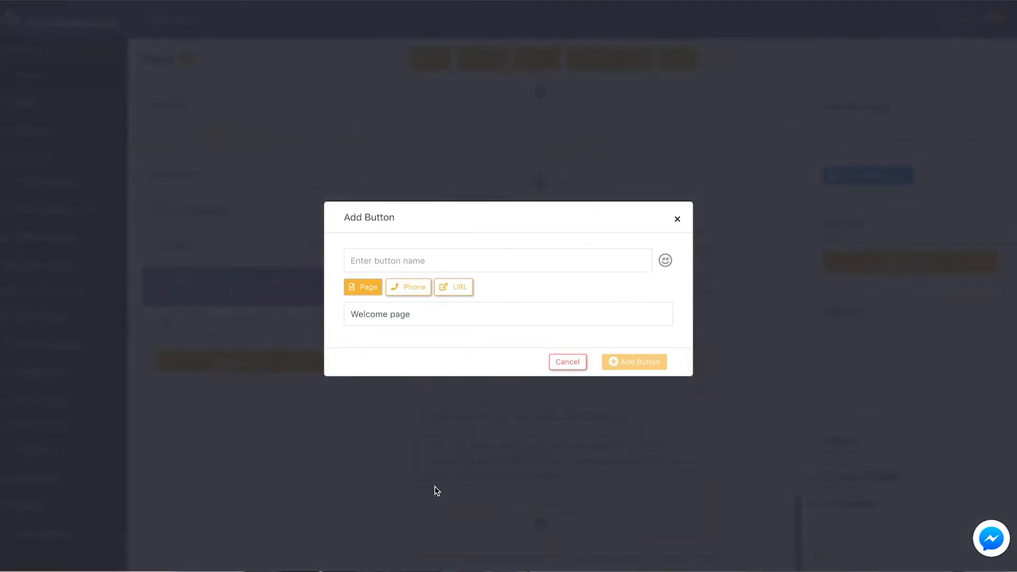
left_click(392, 286)
type("Customer")
key("ctrl+a")
type("Phone ORd")
key("ctrl+a")
type("Order")
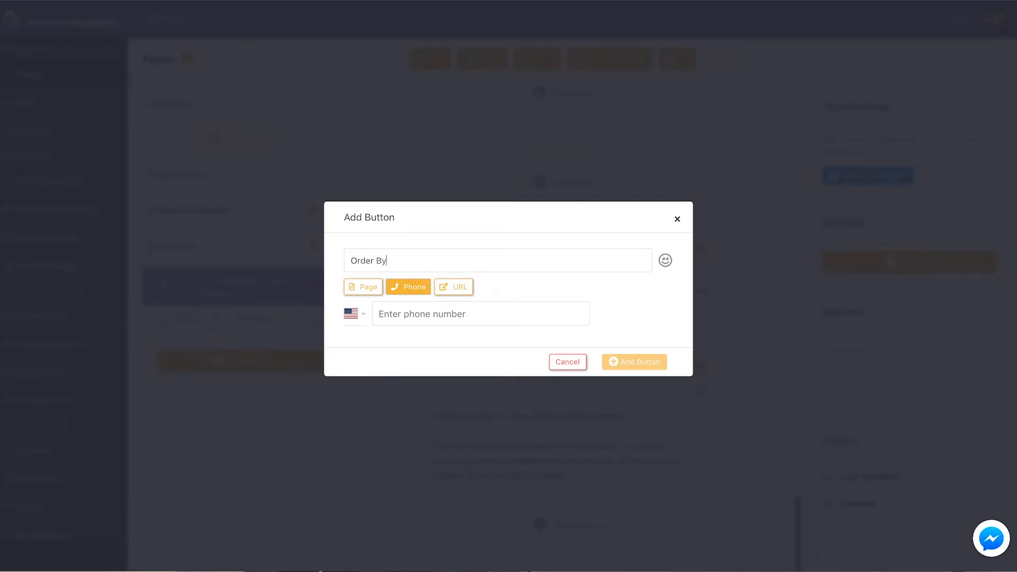
type(" By Phone")
key("Tab")
key("Tab")
key("Tab")
key("Tab")
key("Tab")
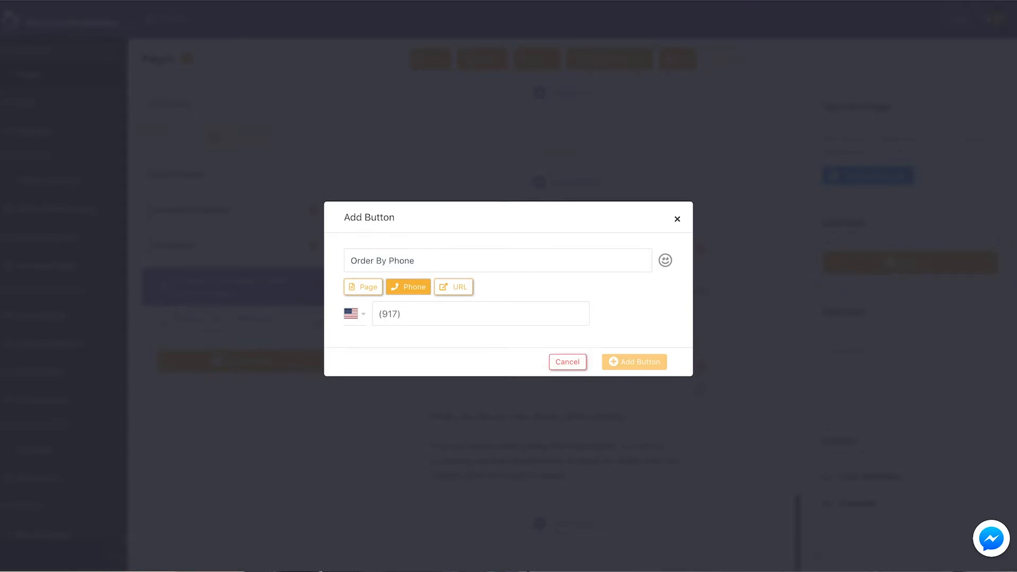
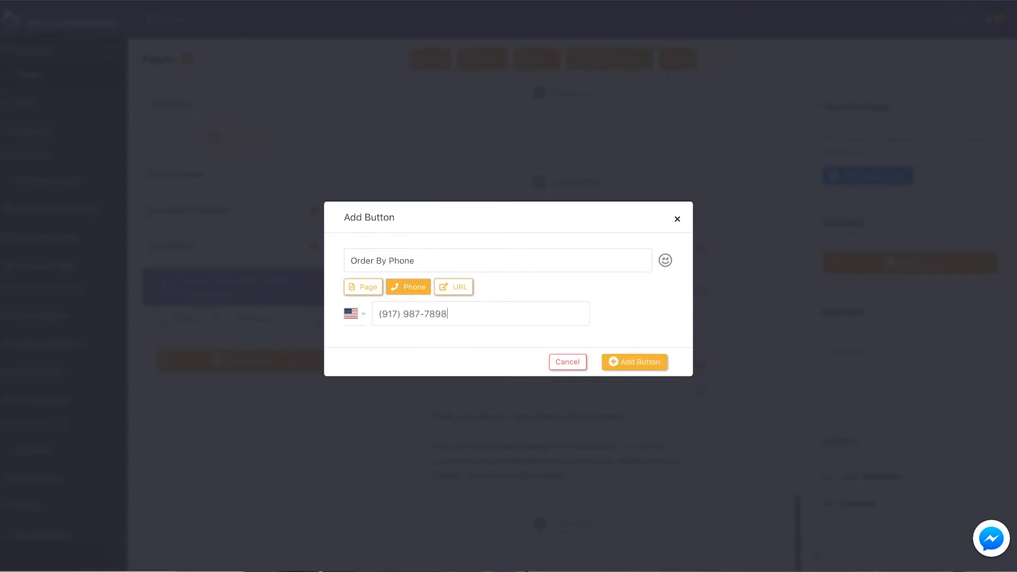
left_click(632, 361)
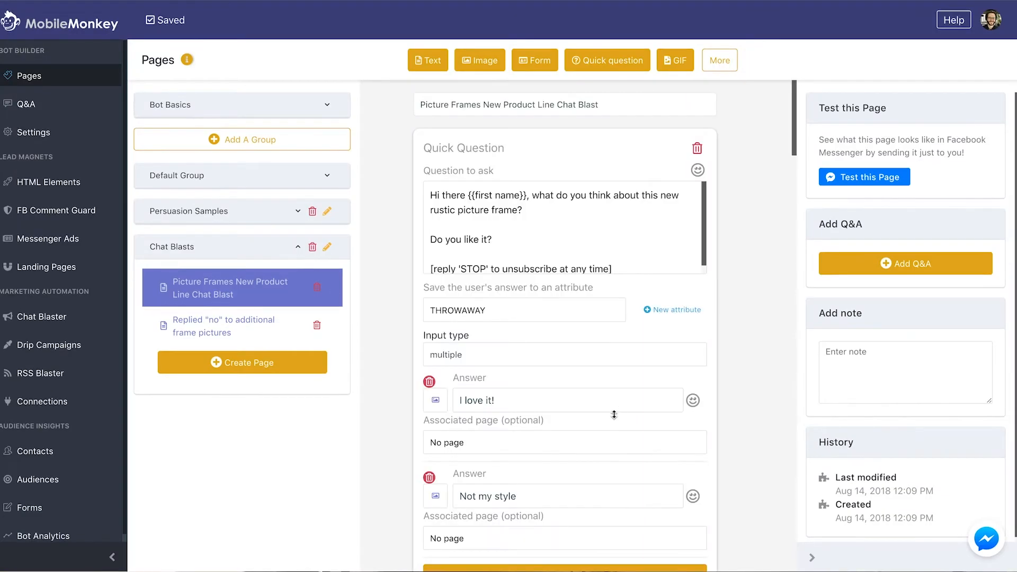
Review the Picture Frames New Product Line Chat Blast page and send it to Messenger as a test
scroll(595, 412, "down", 15)
scroll(565, 366, "up", 2)
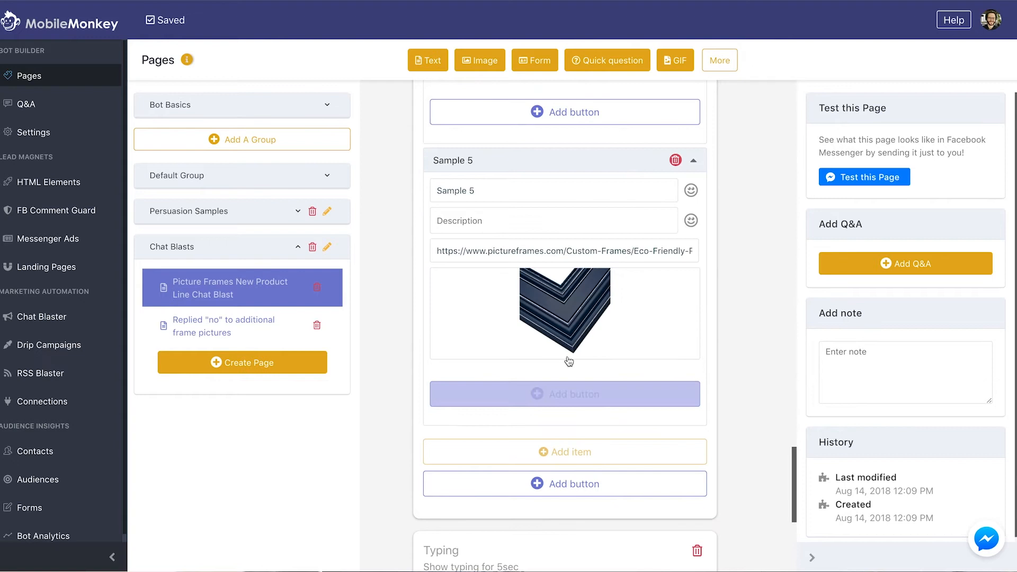
scroll(565, 361, "up", 10)
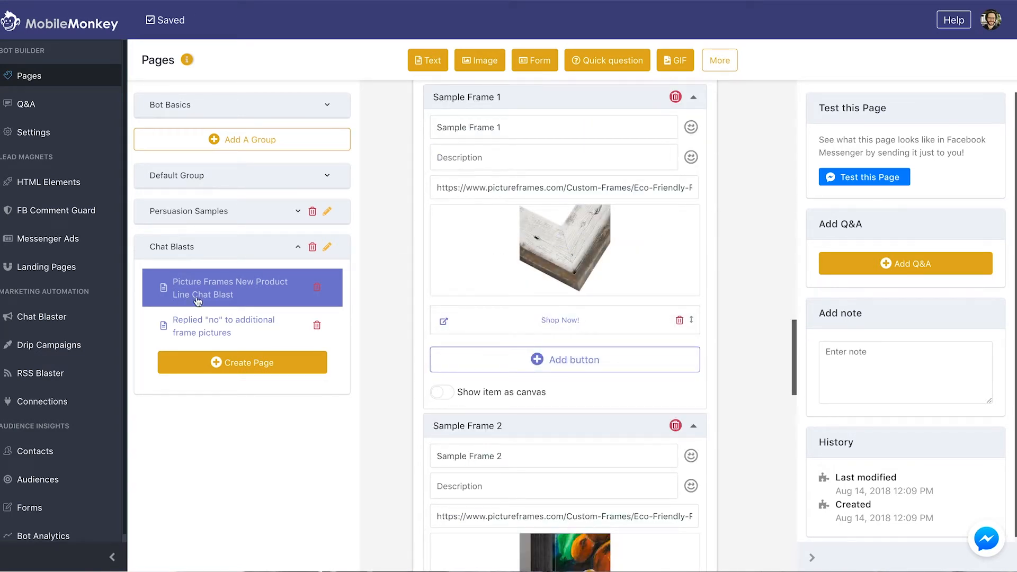
scroll(496, 220, "up", 10)
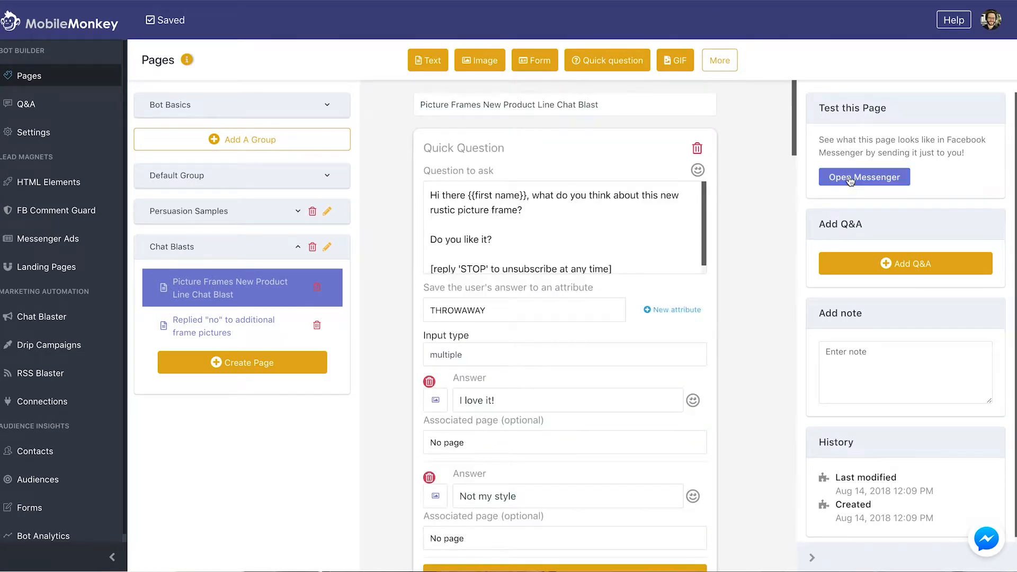
left_click(849, 182)
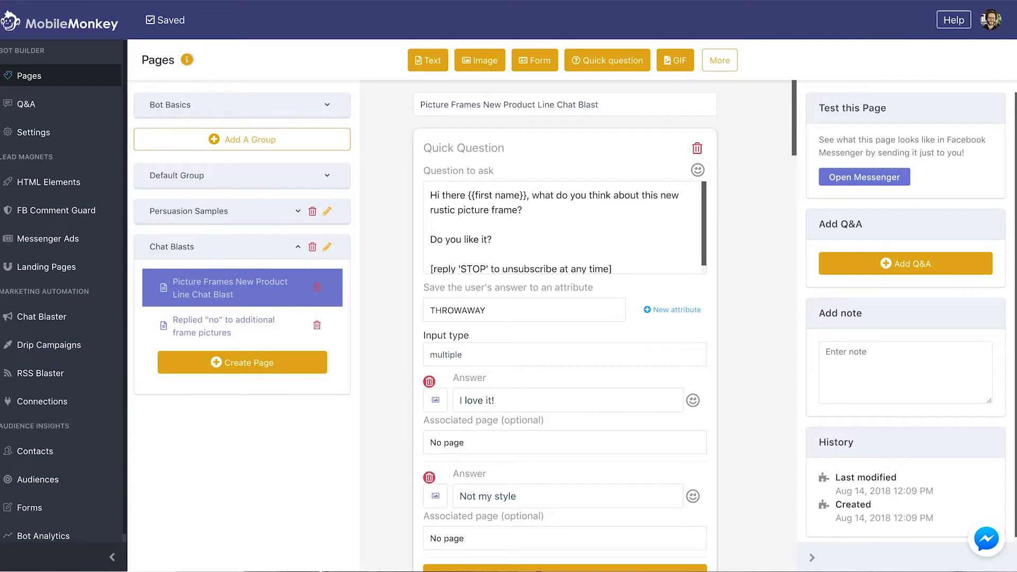
Check that Messenger shows the rustic-frame question with 'I love it!' and 'Not my style' replies
scroll(581, 311, "down", 1)
scroll(580, 312, "up", 1)
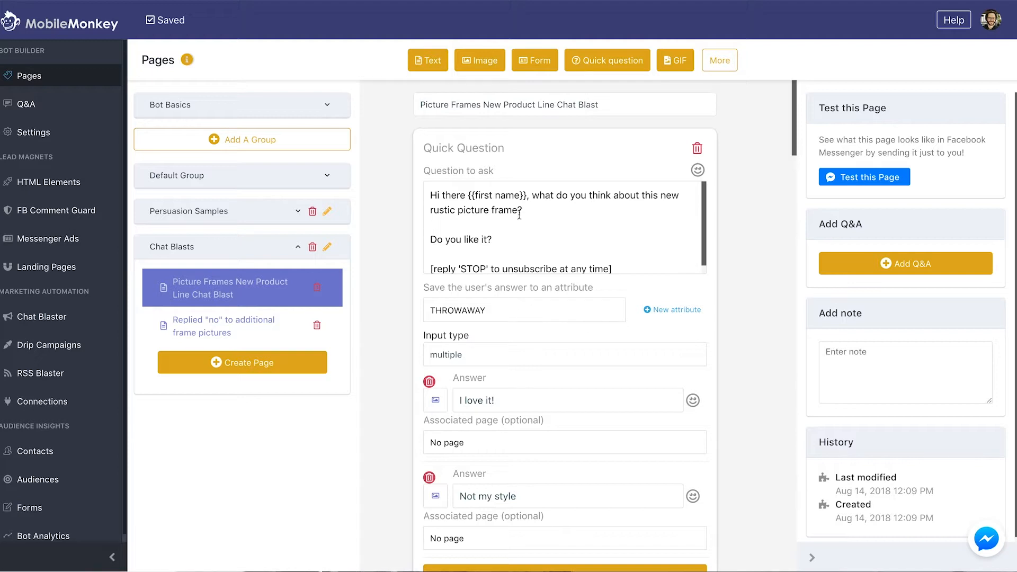
Select the question's greeting sentence, add a new Text block, and drag it higher up the page
left_click_drag(529, 211, 421, 189)
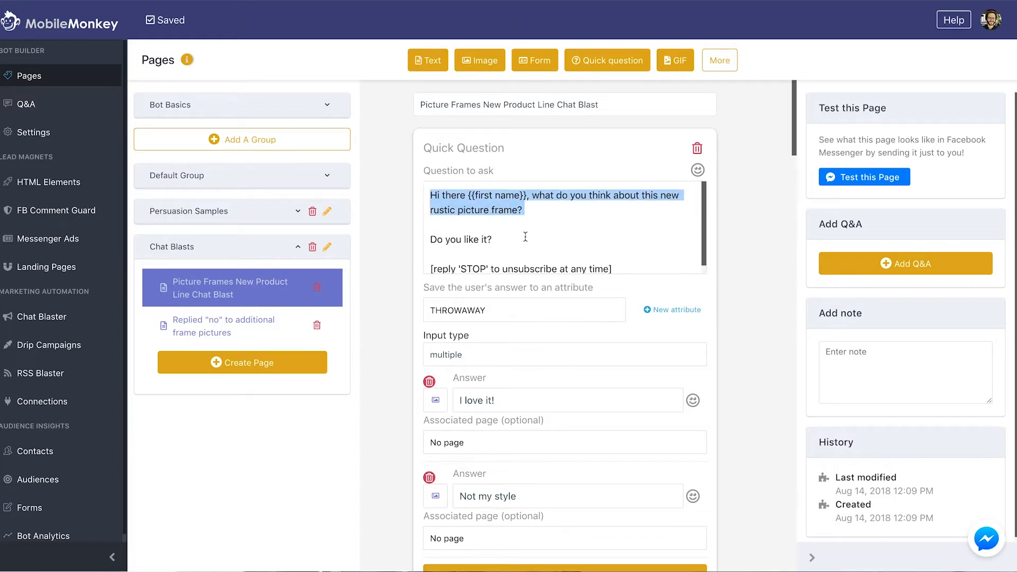
left_click(429, 60)
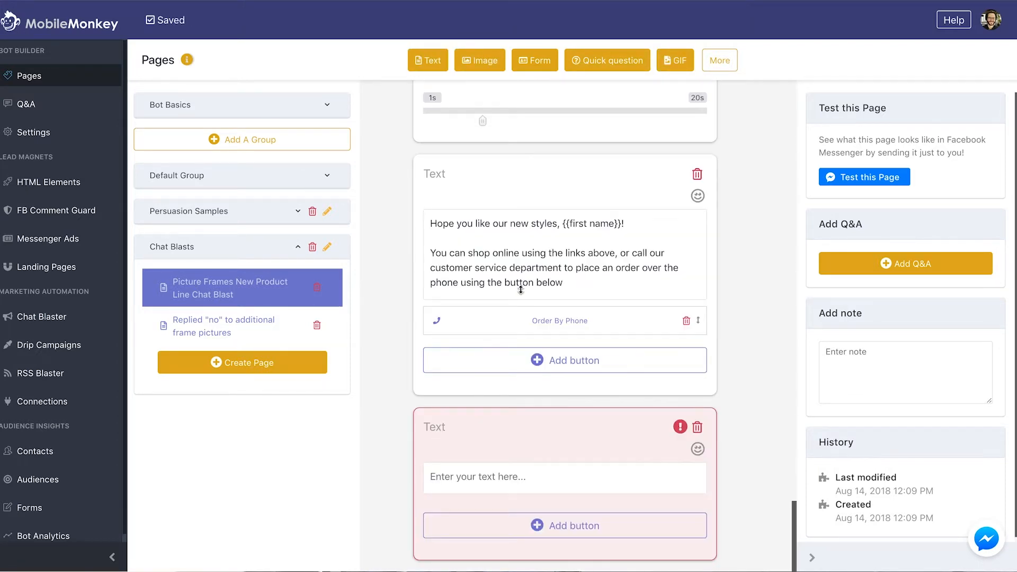
left_click_drag(526, 289, 567, 255)
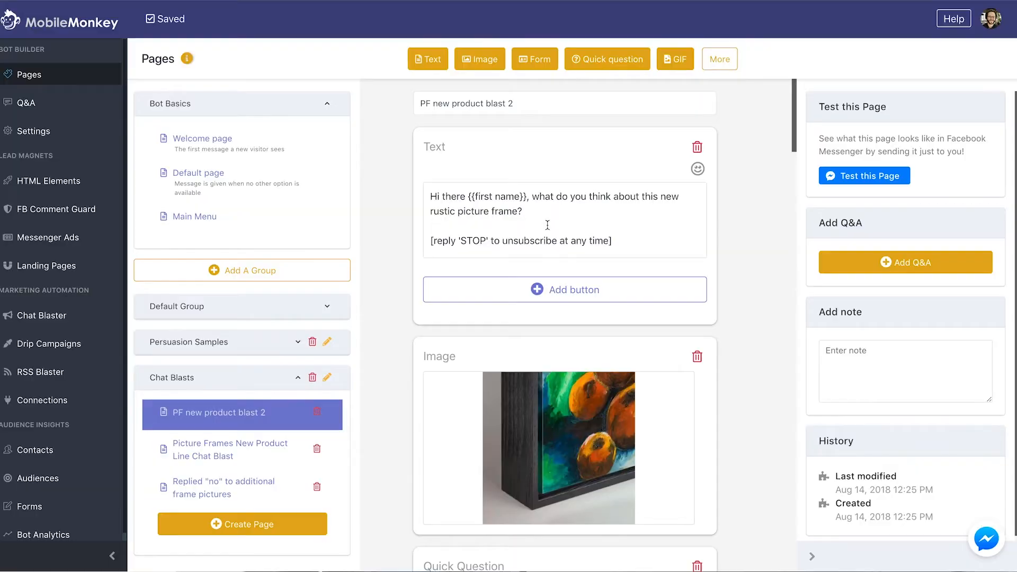
scroll(547, 225, "down", 2)
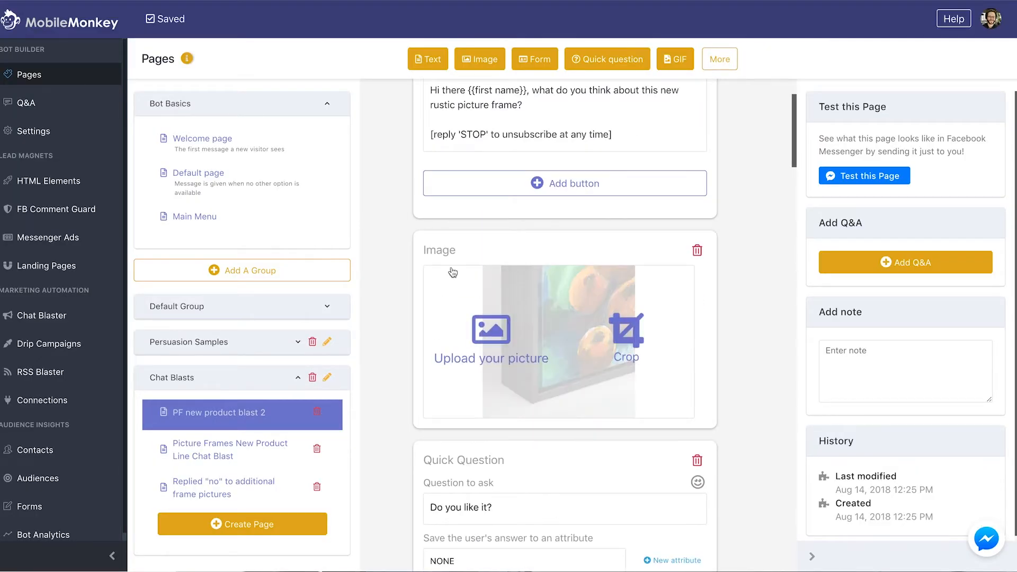
Send a test of 'PF new product blast 2' and open Messenger to view it
scroll(474, 221, "down", 10)
scroll(475, 221, "up", 3)
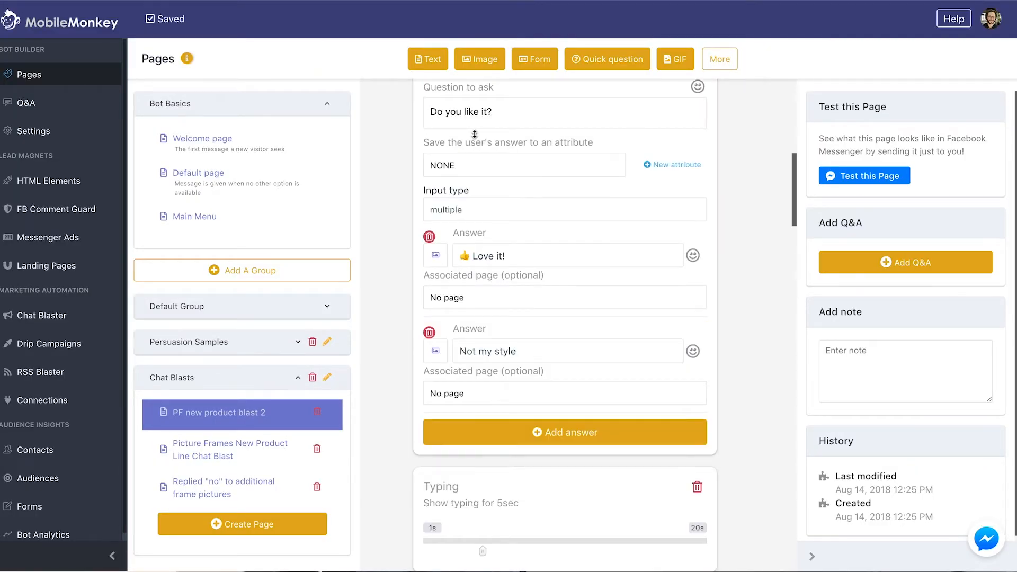
scroll(511, 127, "up", 1)
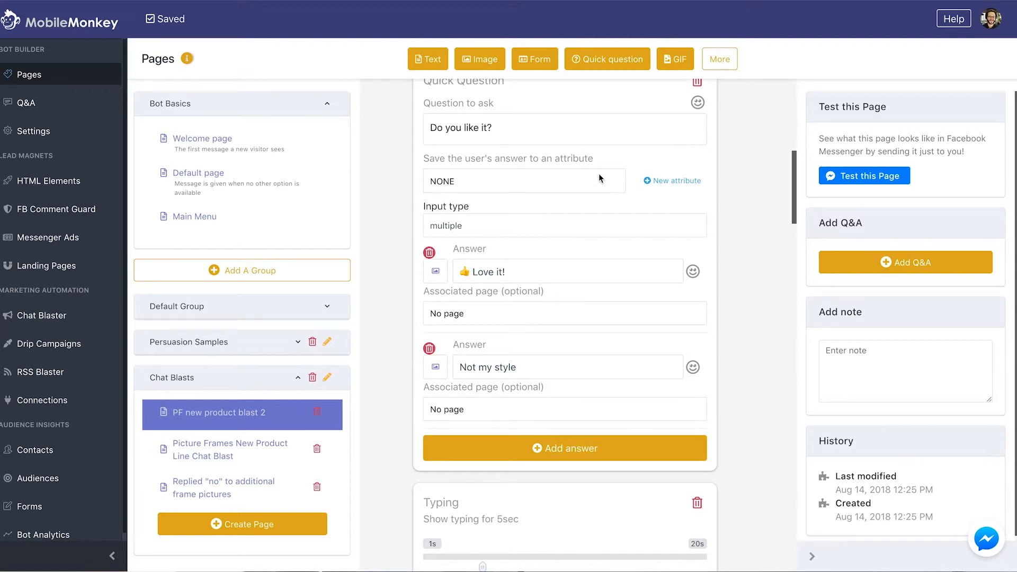
scroll(599, 176, "up", 5)
left_click(850, 183)
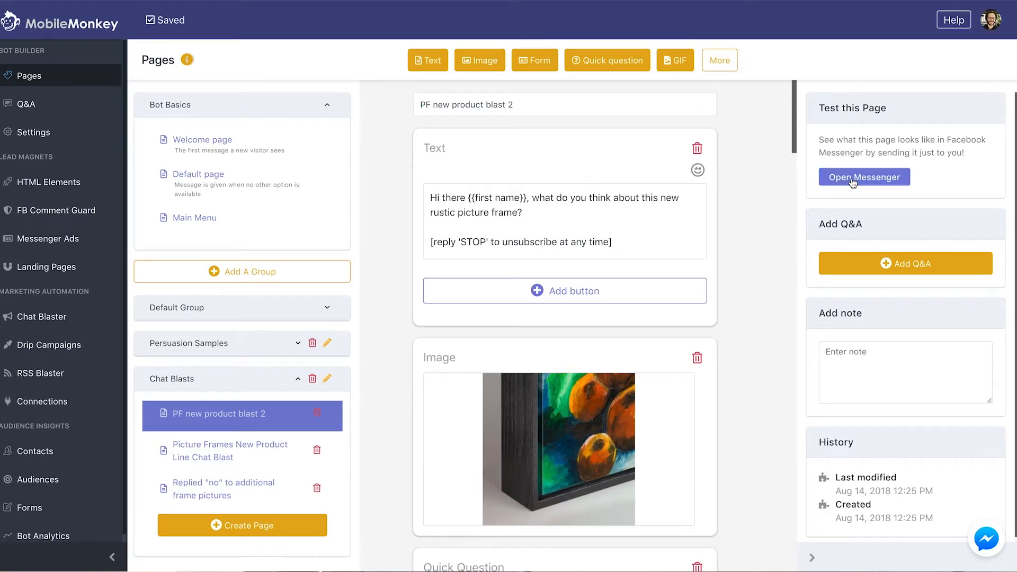
left_click(851, 182)
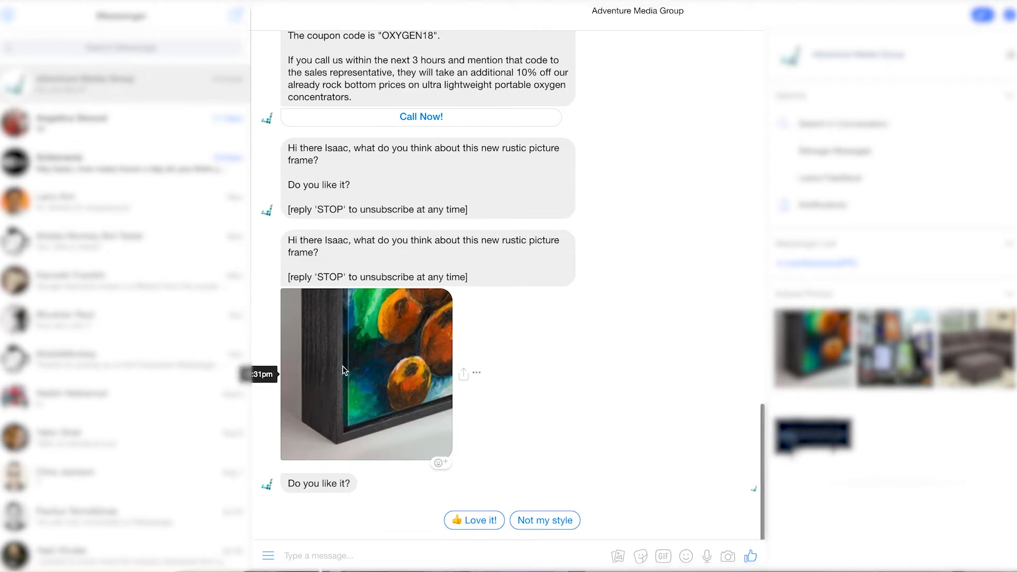
Reply 'Love it!' then 'Sure thing!' to receive the four sample frames and Order by phone button
left_click(481, 522)
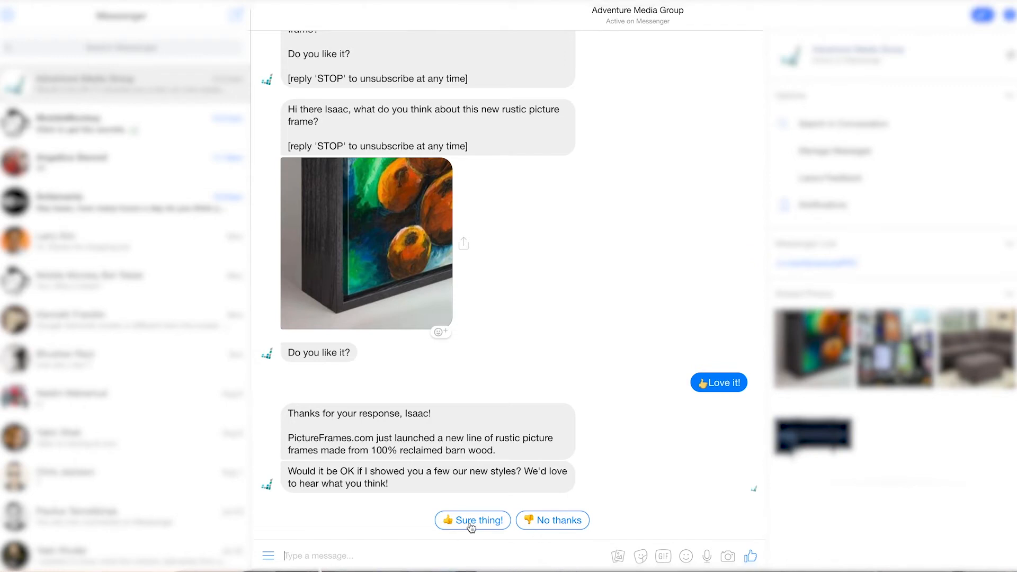
left_click(470, 524)
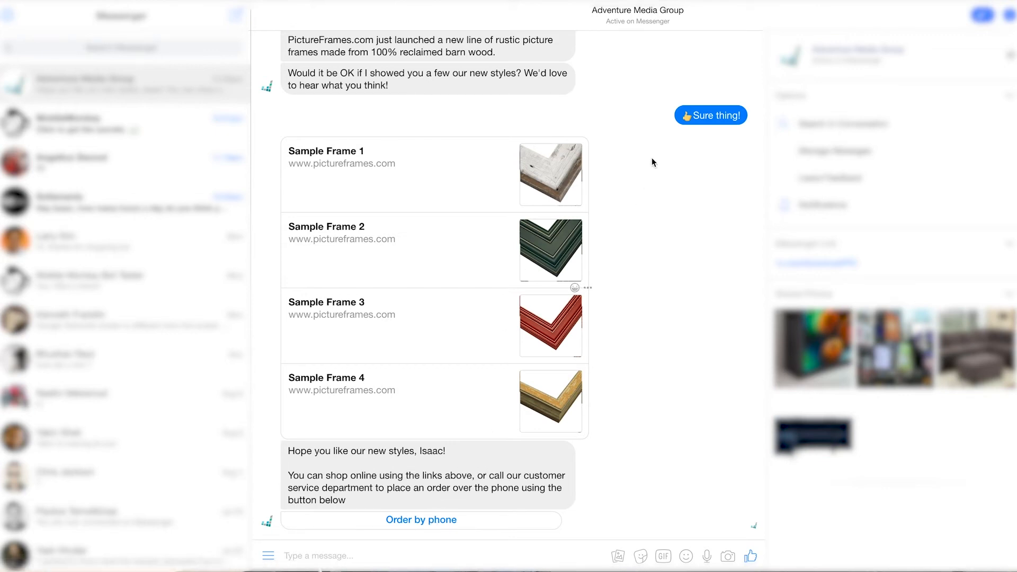
scroll(647, 145, "up", 4)
scroll(646, 147, "down", 4)
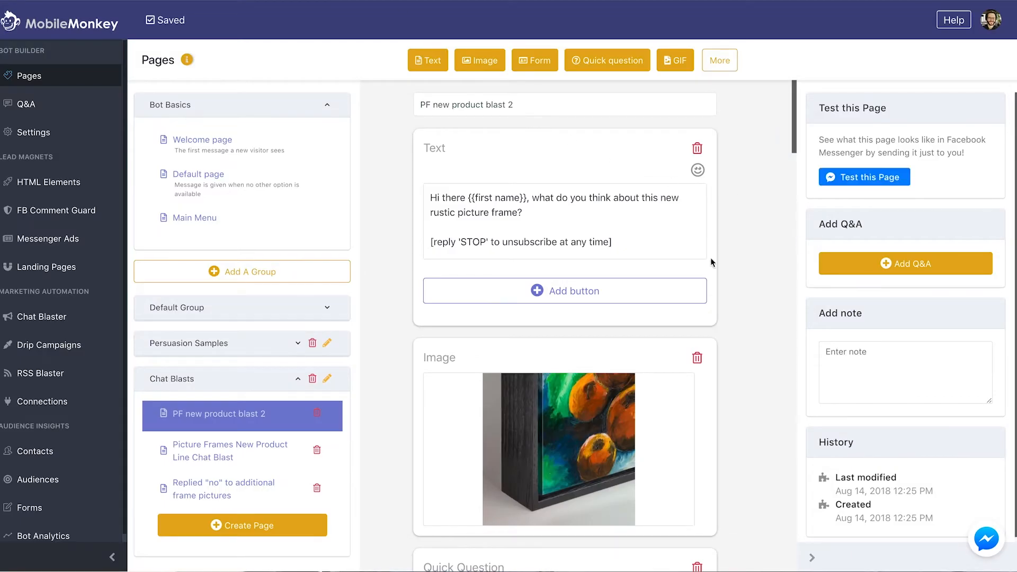
Send a fresh test of the blast to Messenger from MobileMonkey
left_click(863, 178)
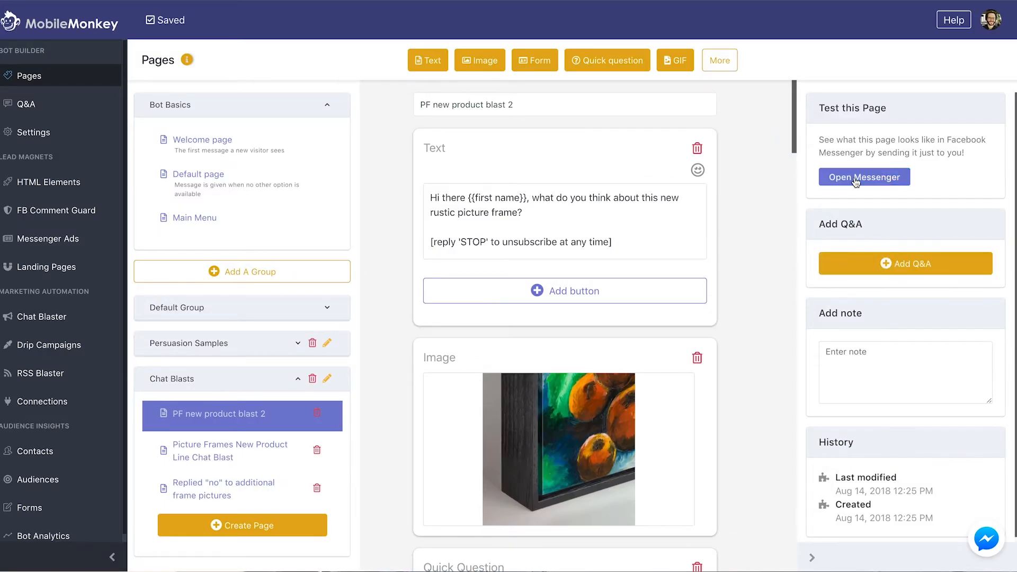
left_click(857, 179)
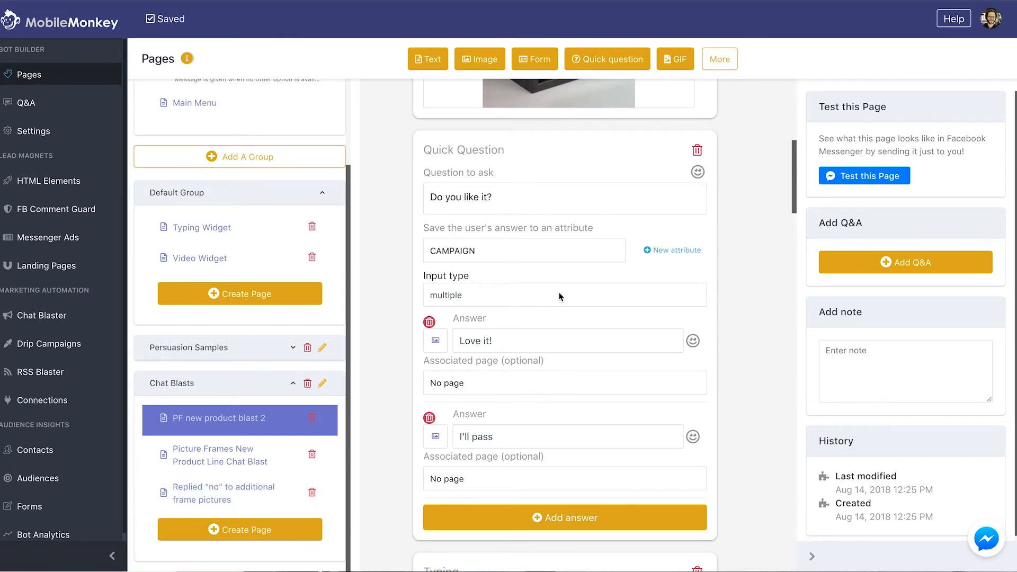
left_click(859, 179)
left_click(855, 180)
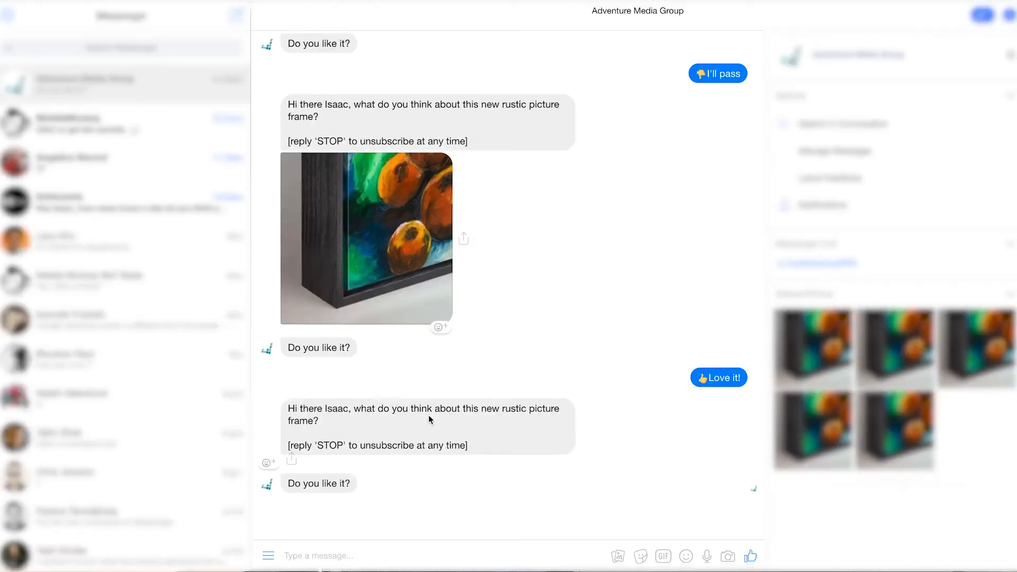
Reply 'Love it!', then 'I'll pass' and 'No thanks', and follow the New Rustic Frames link
left_click(486, 521)
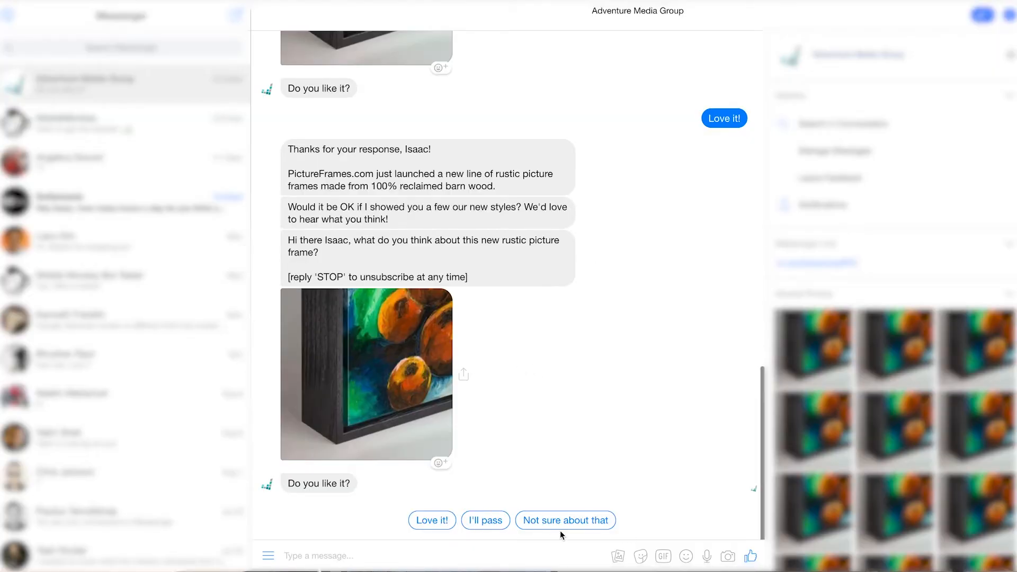
left_click(484, 521)
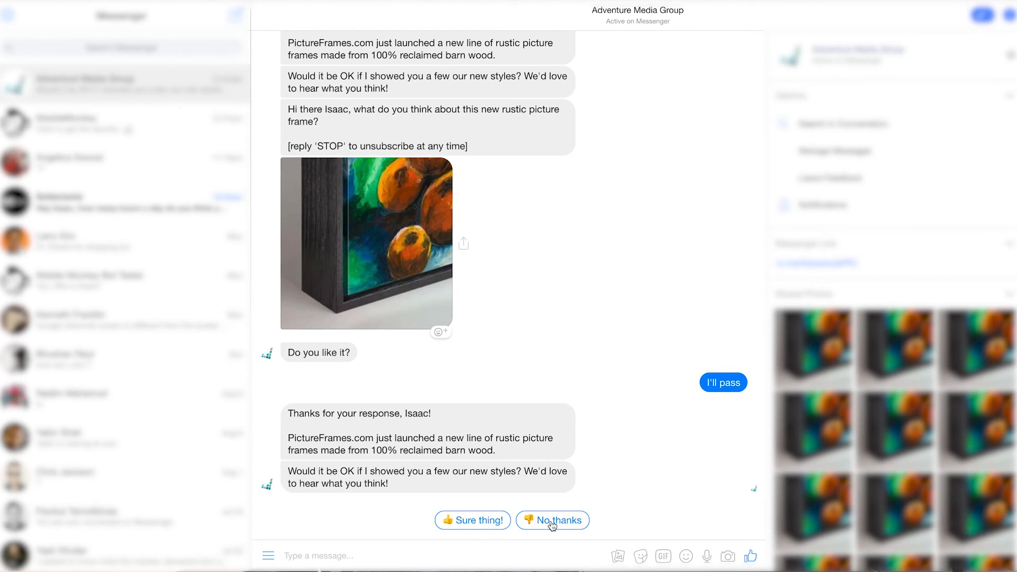
left_click(552, 522)
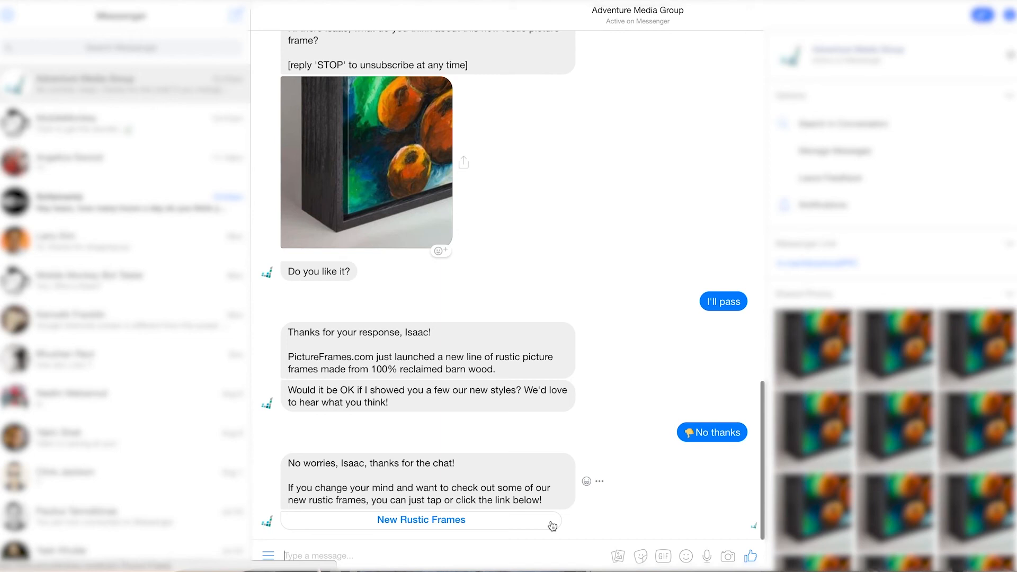
left_click(476, 525)
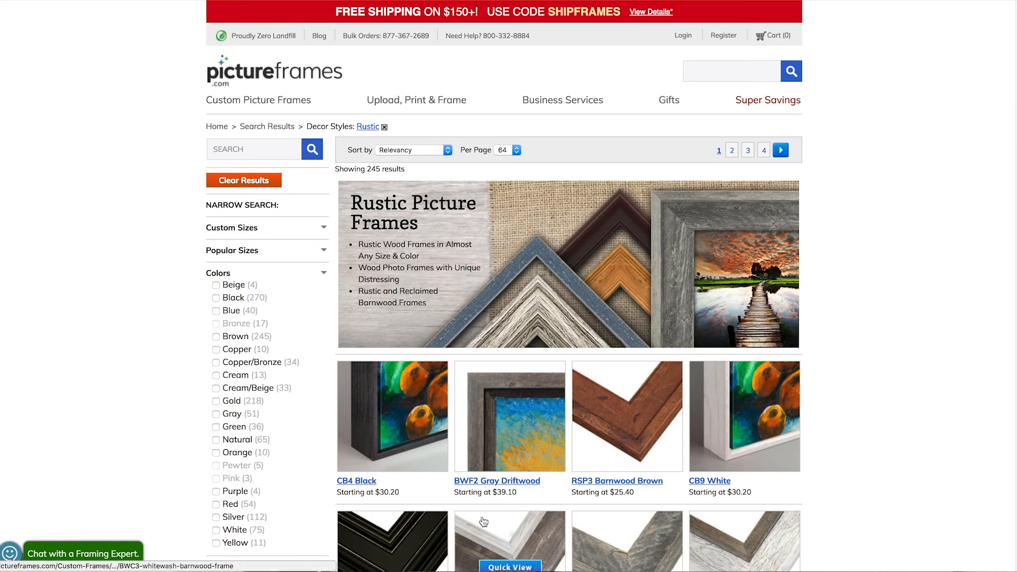
mouse_move(498, 415)
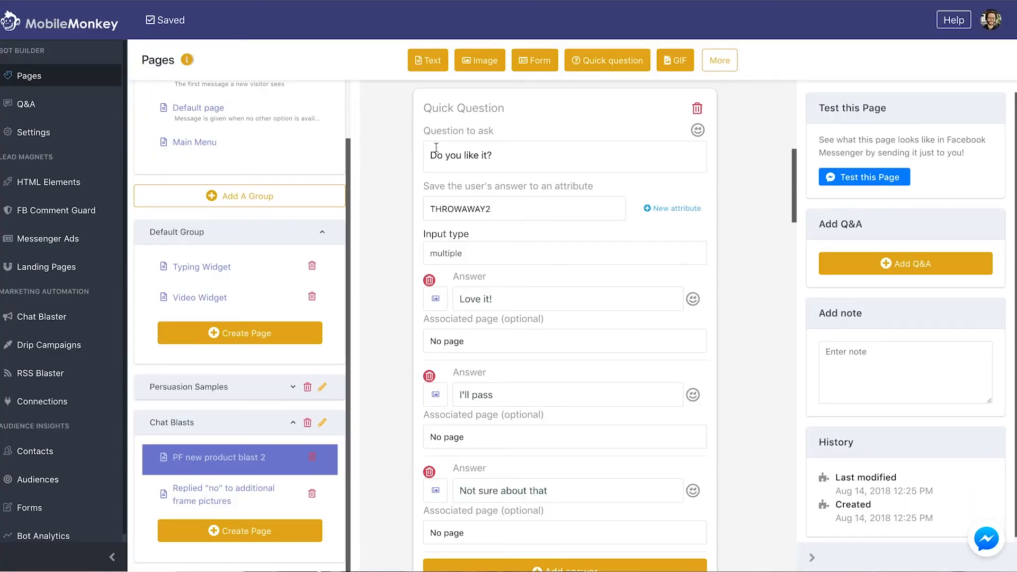
scroll(483, 250, "up", 9)
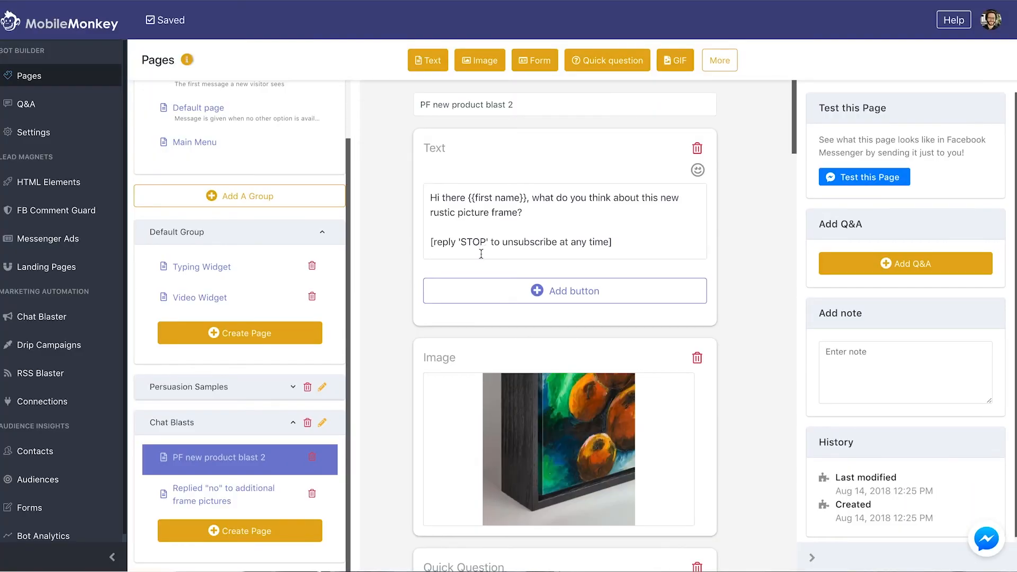
scroll(481, 255, "down", 9)
scroll(480, 297, "up", 9)
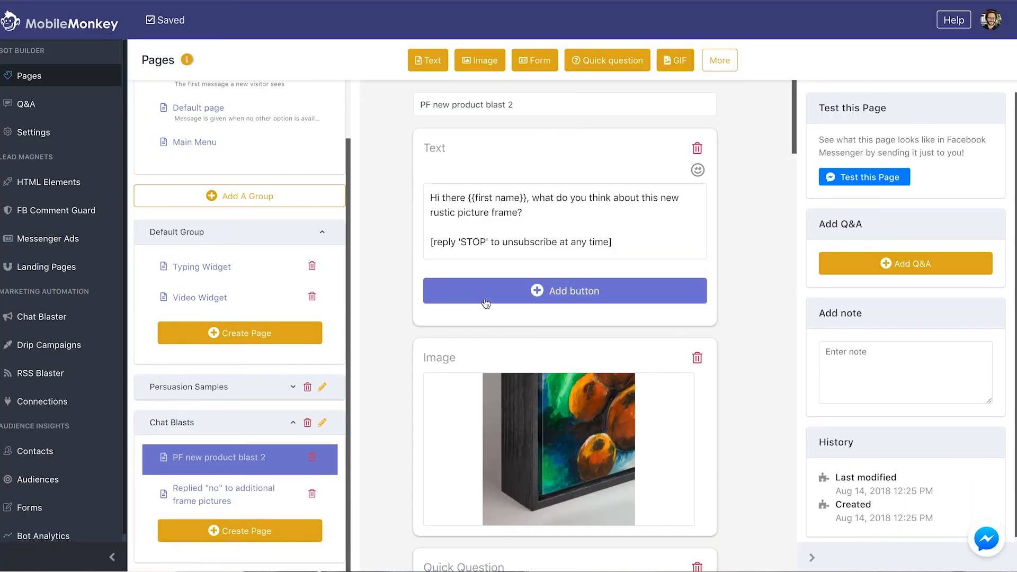